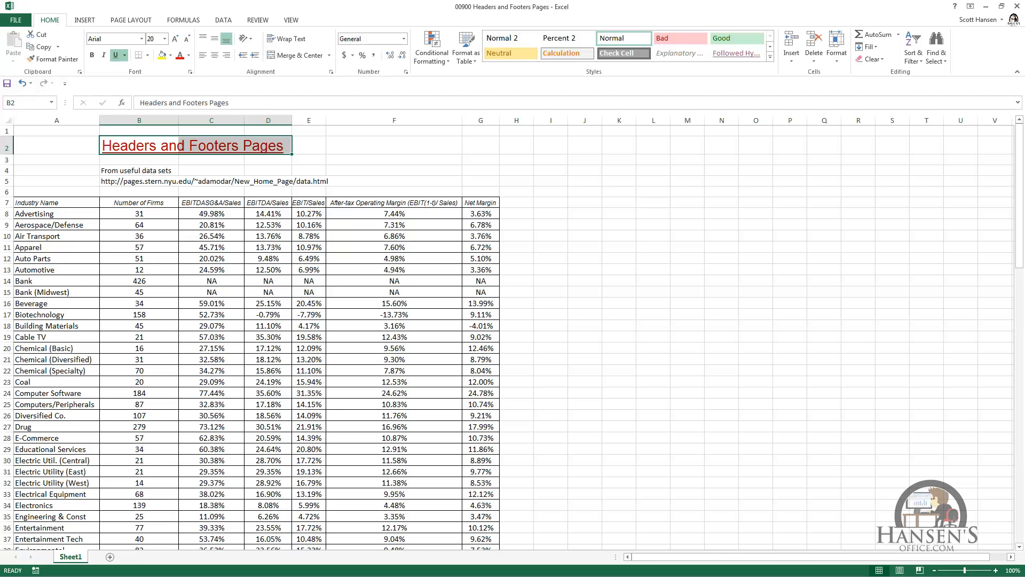
# - Switch the worksheet to Page Layout view
pyautogui.click(291, 19)
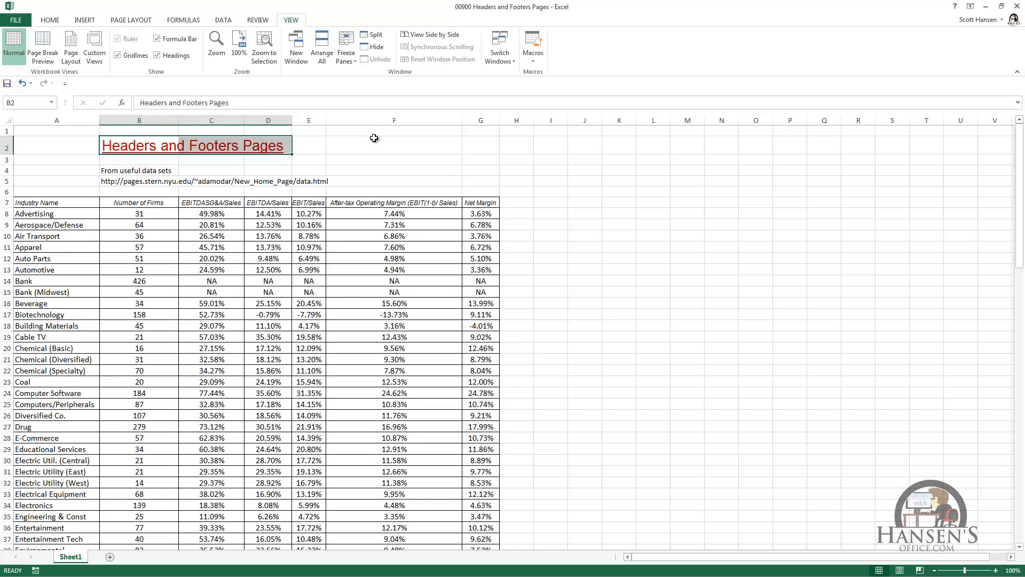
pyautogui.click(901, 571)
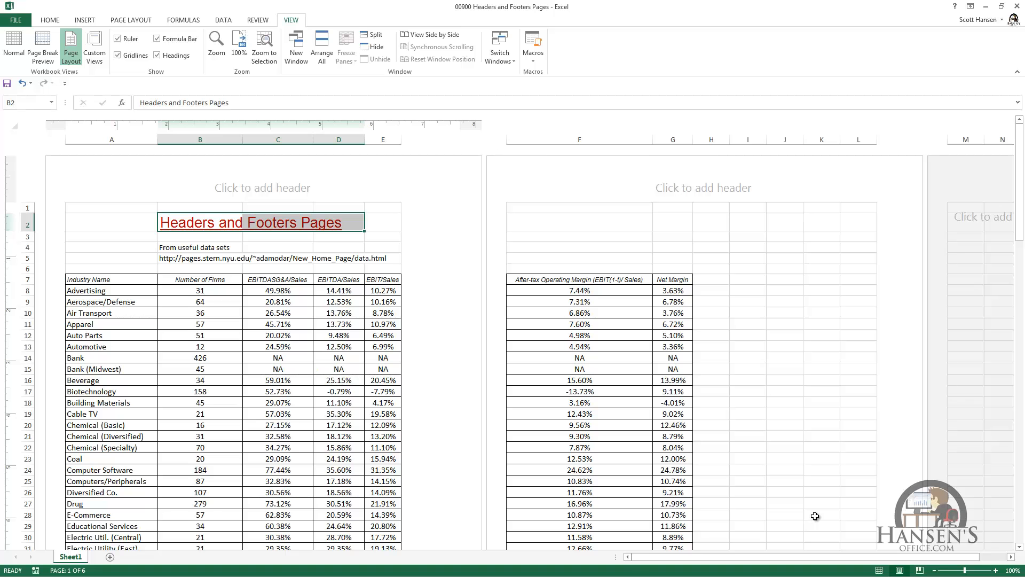
# - Give the page header the predefined "Page 1" layout
pyautogui.click(283, 188)
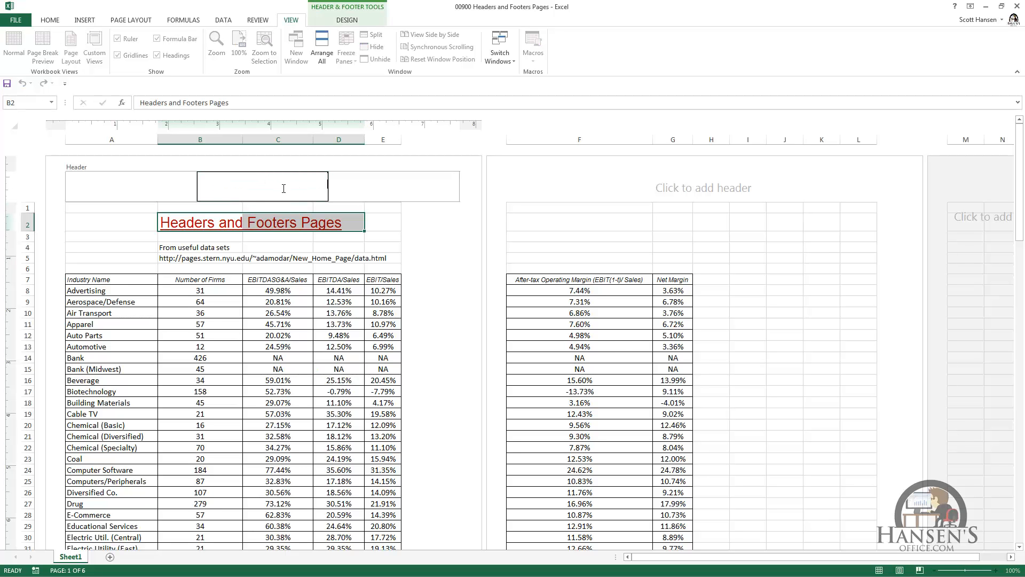
pyautogui.click(347, 20)
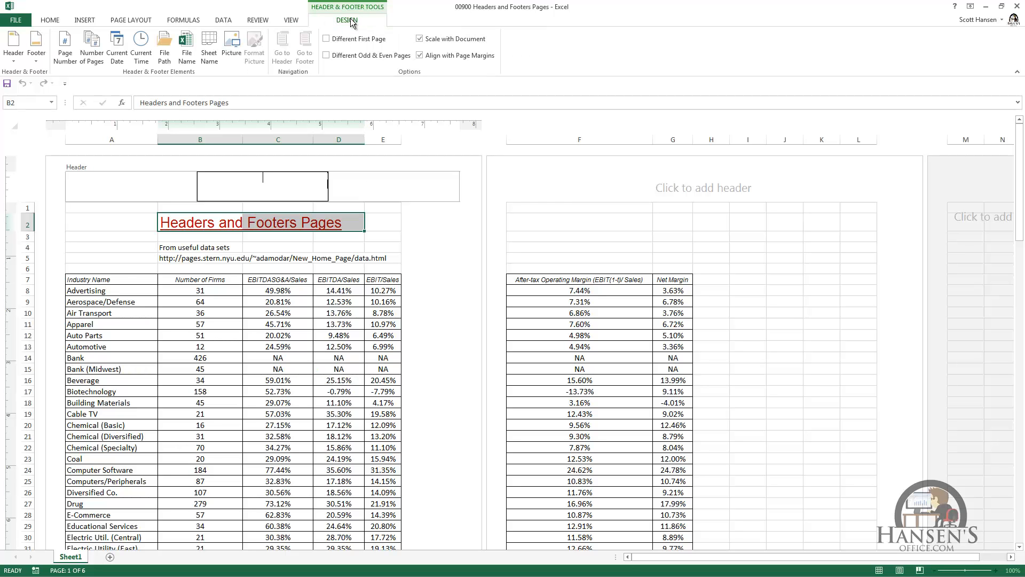
pyautogui.click(12, 61)
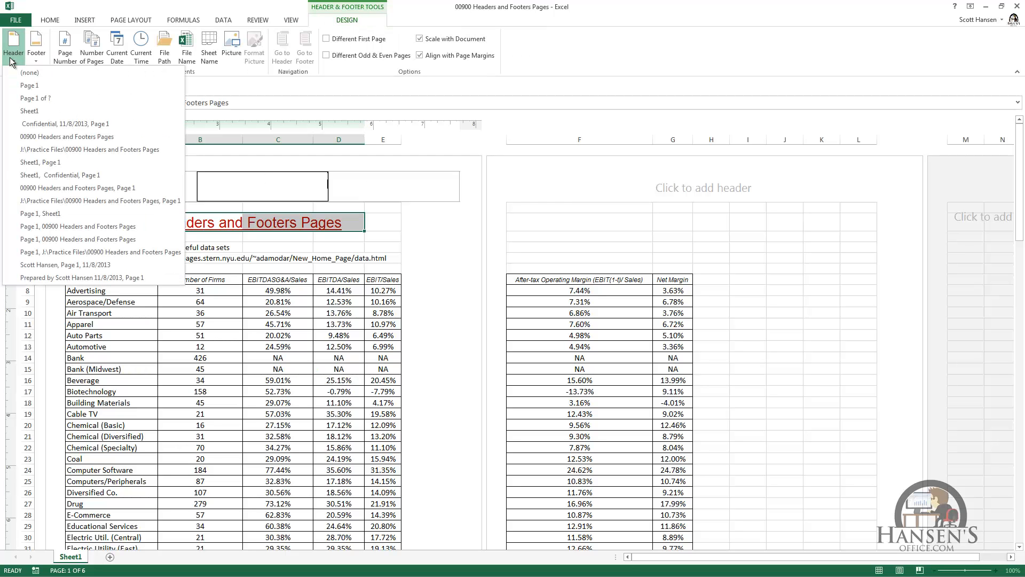
pyautogui.click(34, 83)
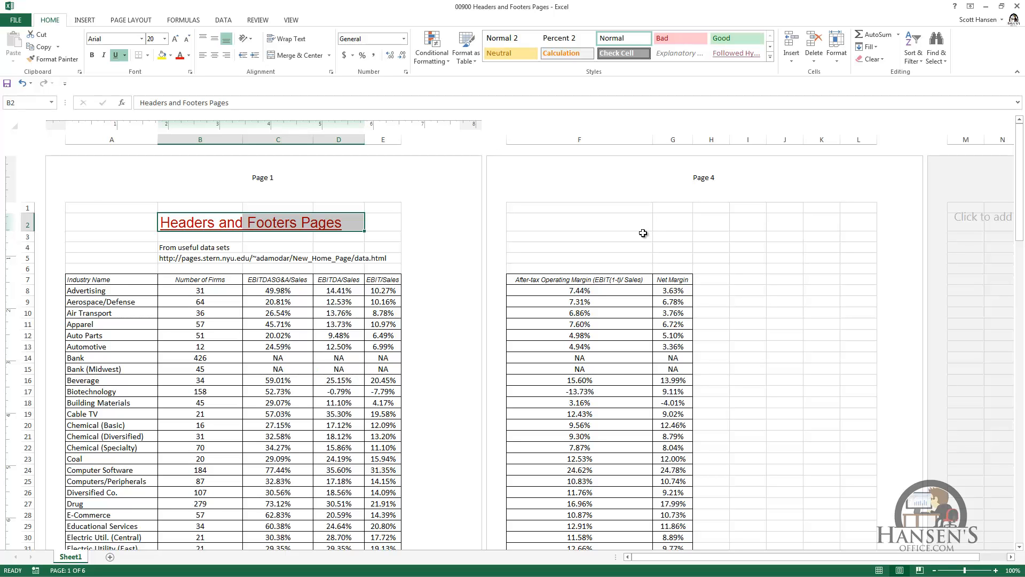
# - Move the page number text from the header's center section to its right section
pyautogui.click(288, 179)
pyautogui.hotkey('ctrl', 'c')
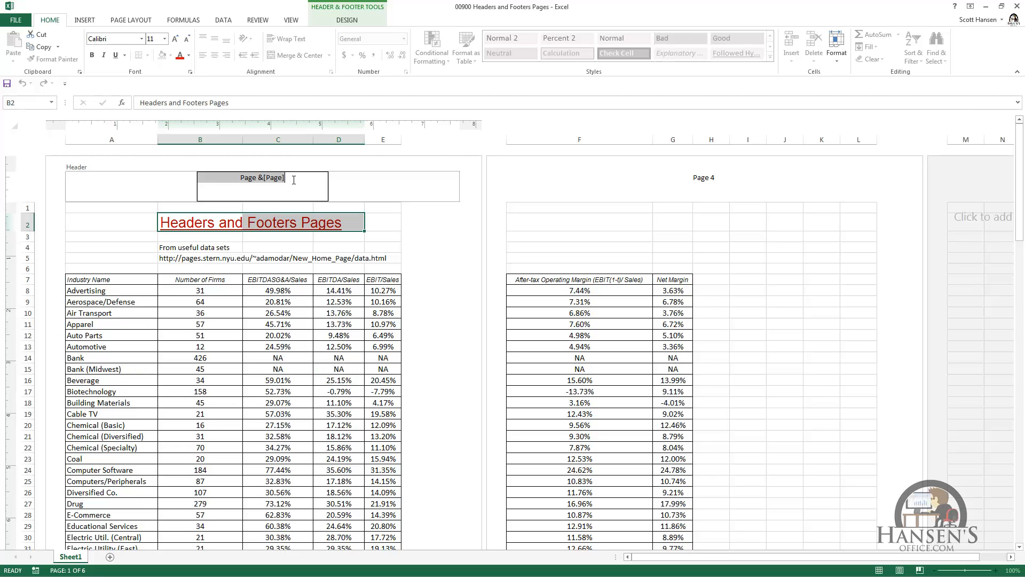
pyautogui.press('Delete')
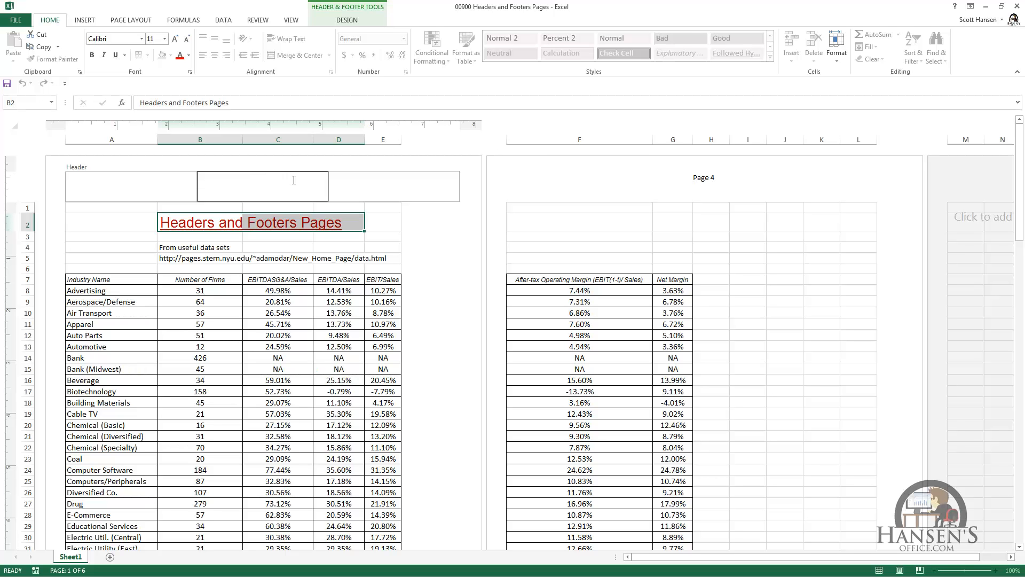
pyautogui.click(390, 183)
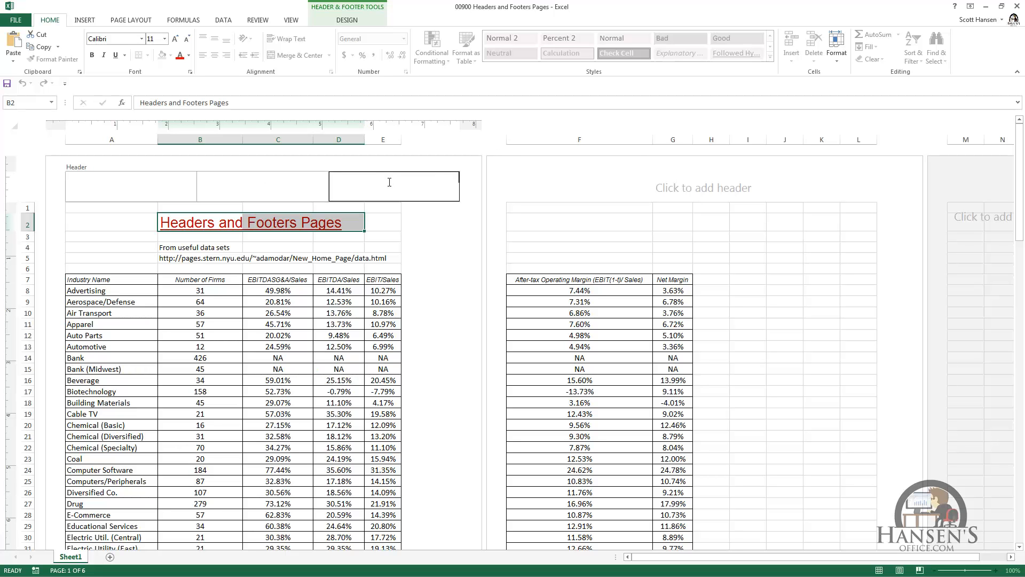
pyautogui.hotkey('ctrl', 'v')
pyautogui.click(441, 230)
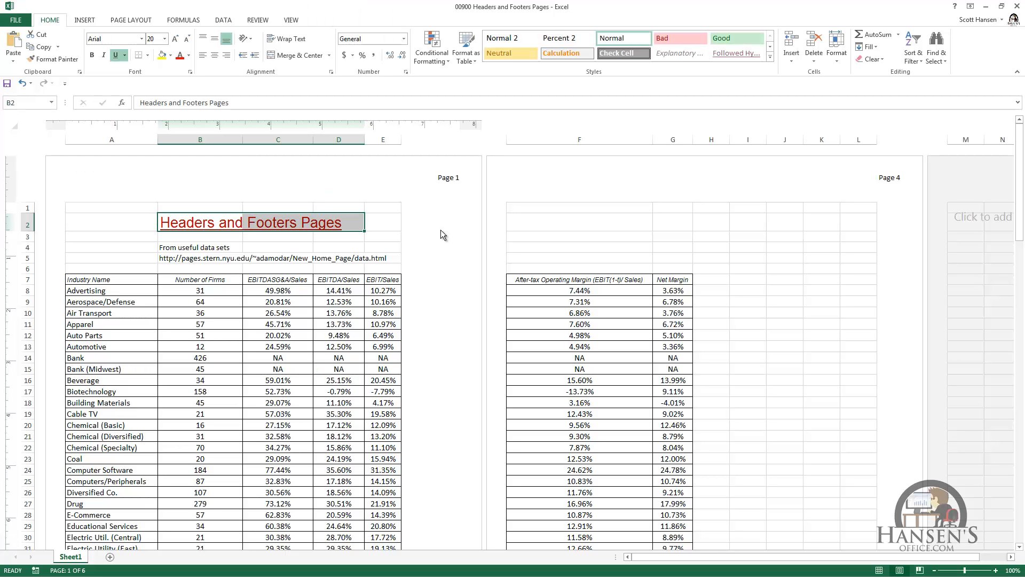
# - Clear the header's right section and re-enter its content manually as "Page &[Page]"
pyautogui.click(453, 184)
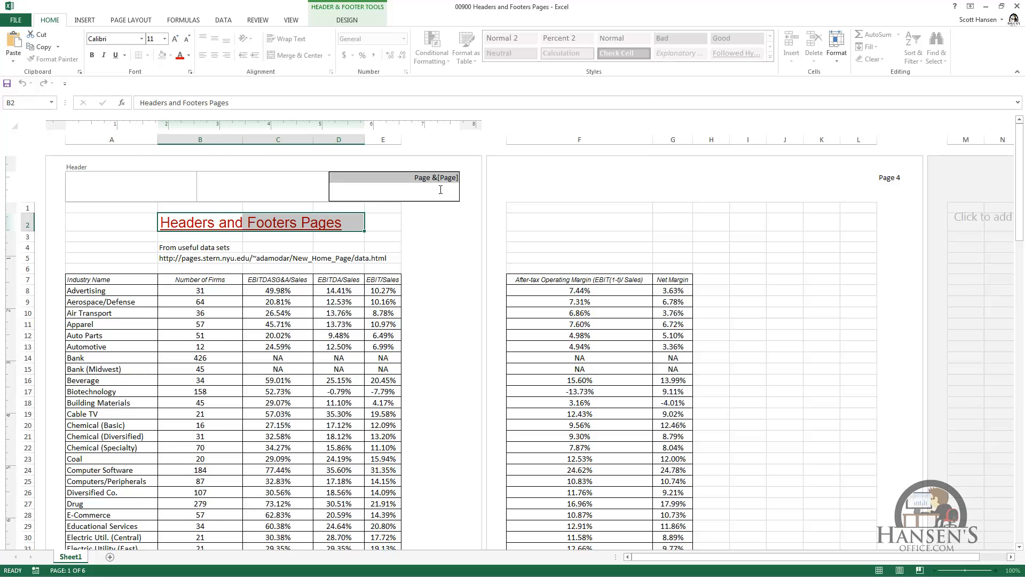
pyautogui.press('Delete')
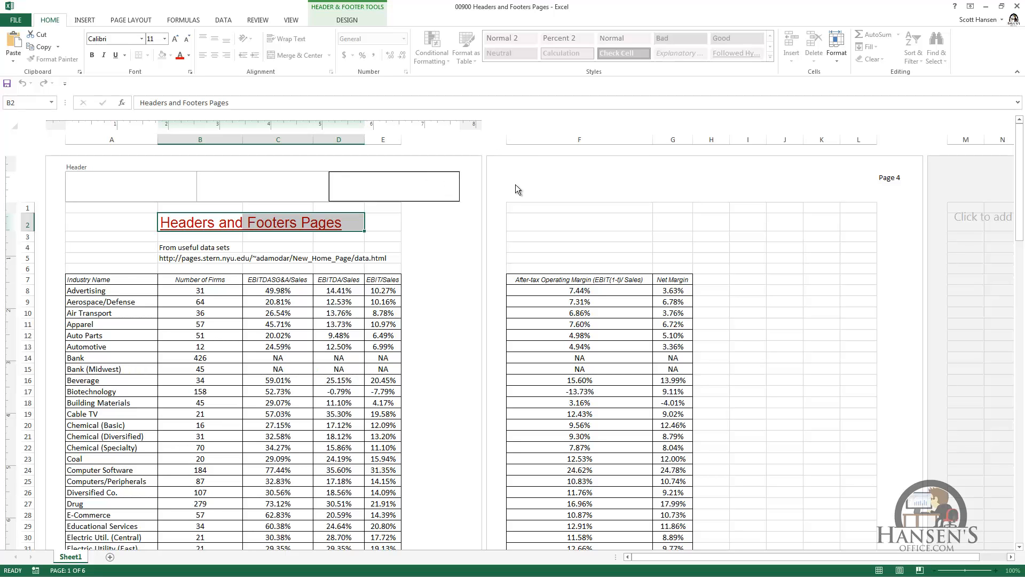
pyautogui.click(453, 227)
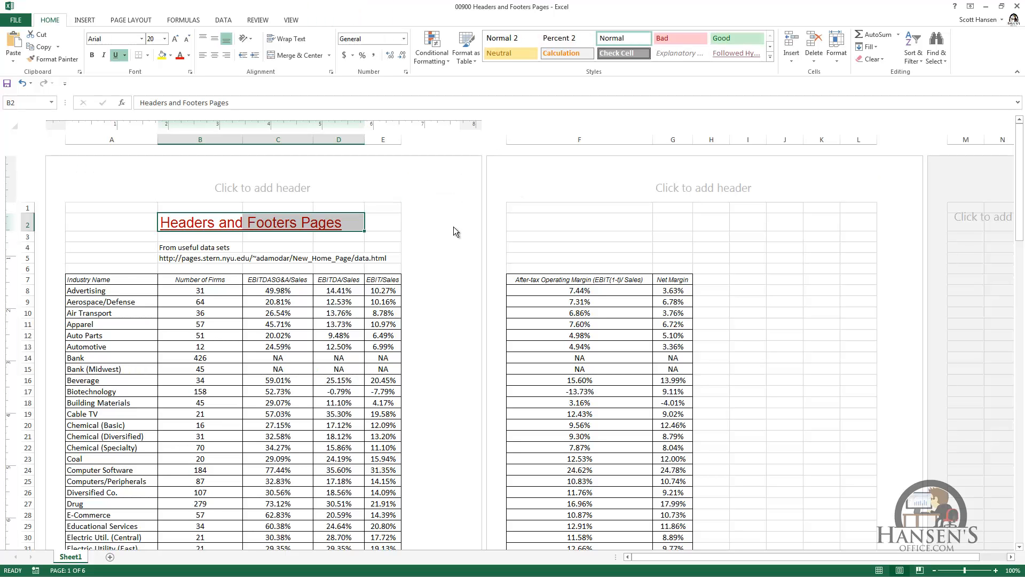
pyautogui.click(443, 181)
pyautogui.write('Page')
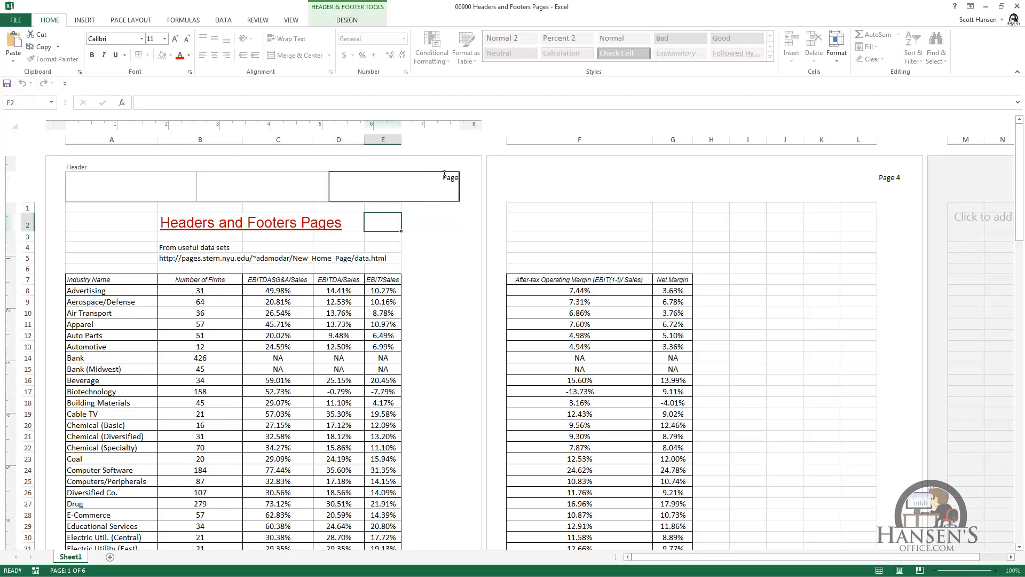
pyautogui.write(' &[Page]')
pyautogui.click(391, 225)
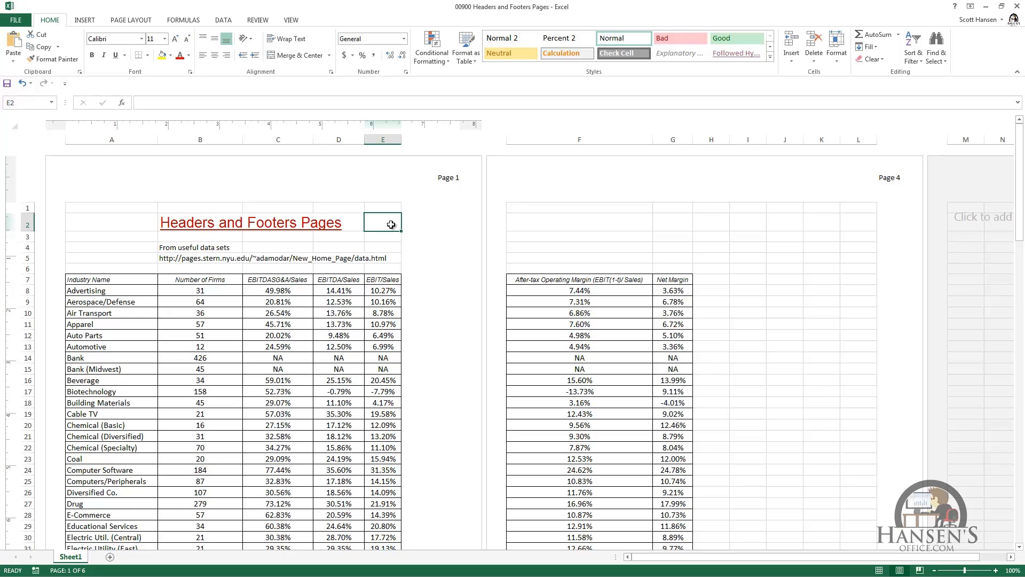
# - Try replacing the header's right section text with only the page number element, and undo it
pyautogui.click(439, 192)
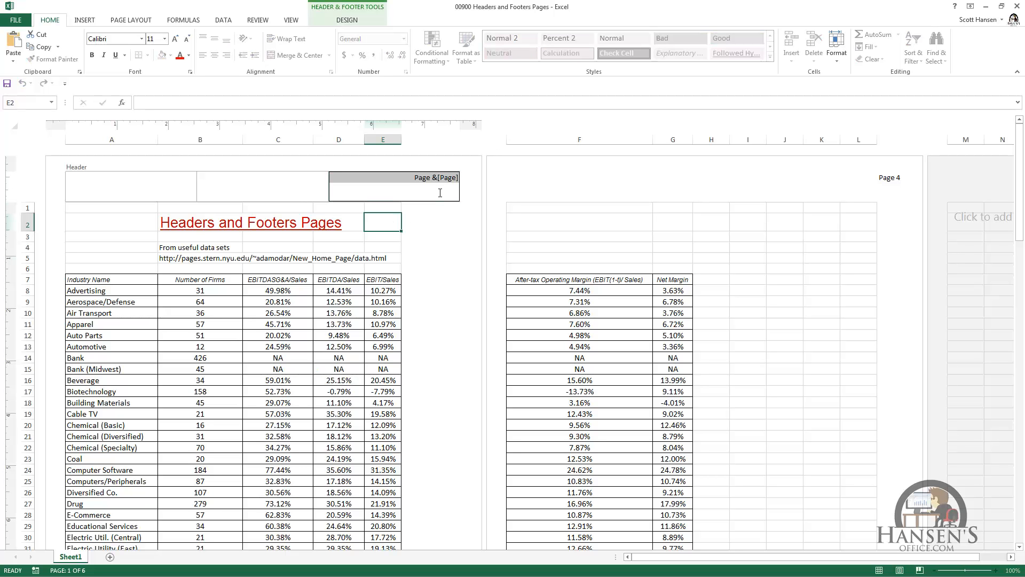
pyautogui.press('Delete')
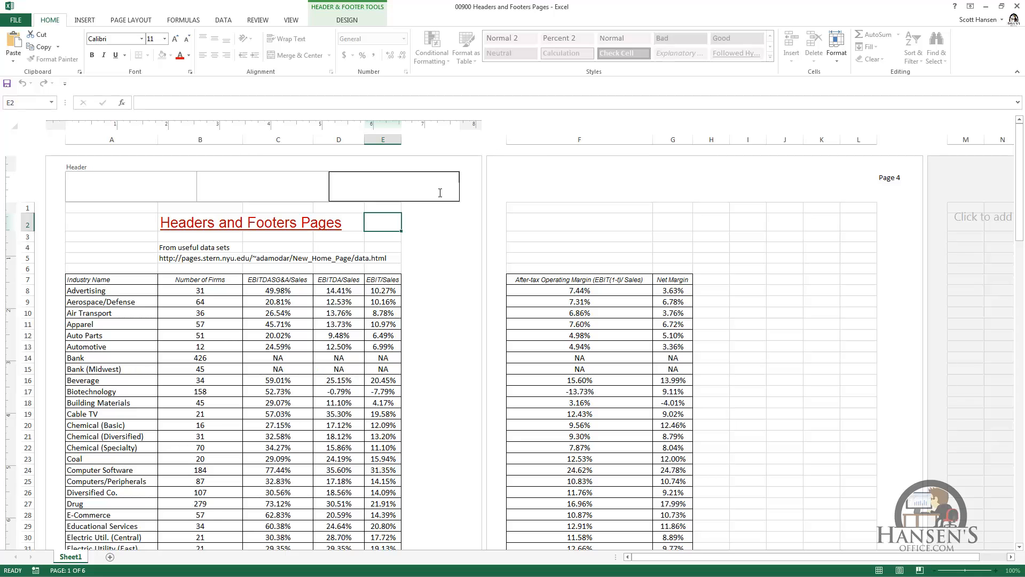
pyautogui.click(348, 20)
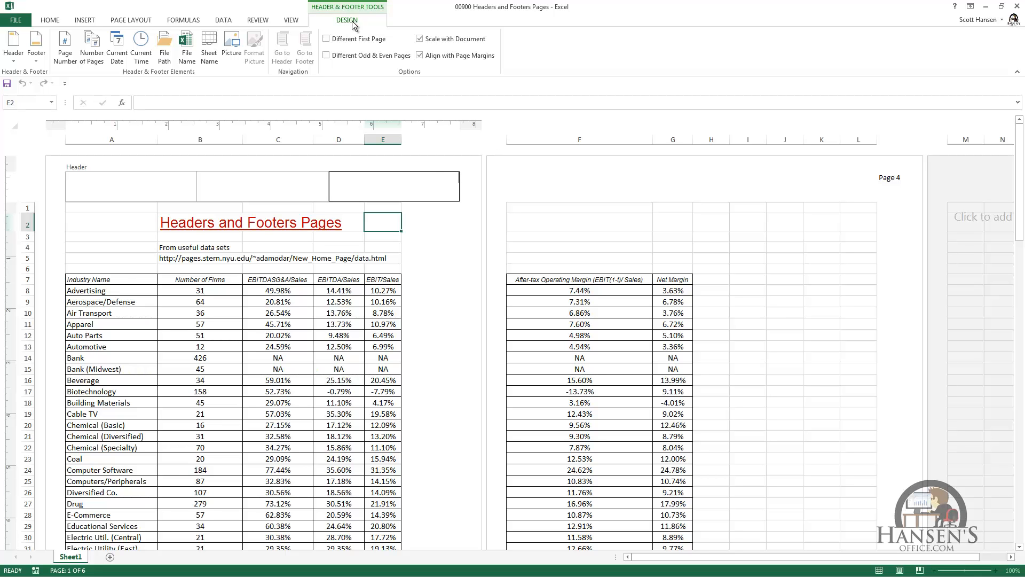
pyautogui.click(74, 46)
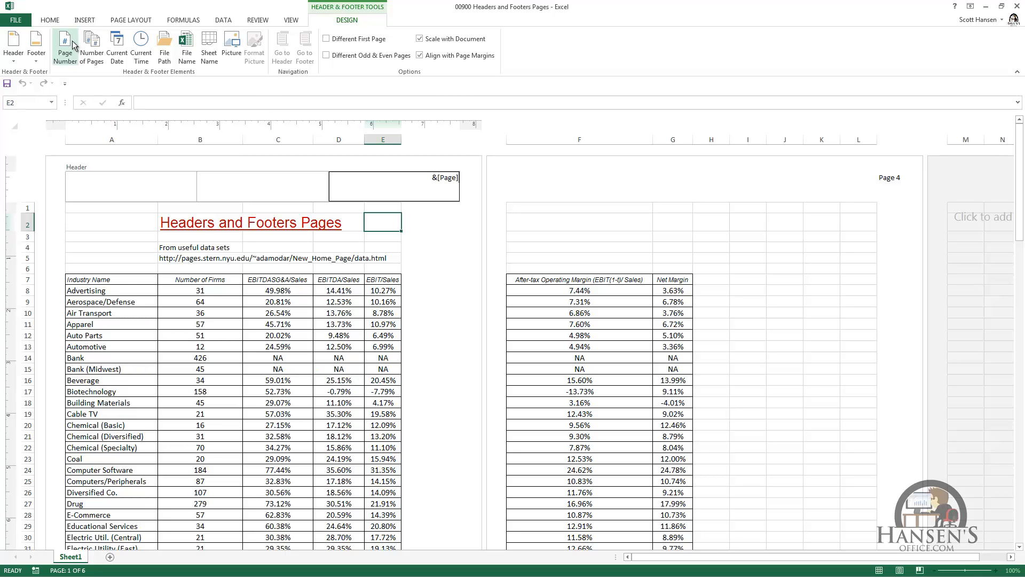
pyautogui.click(371, 225)
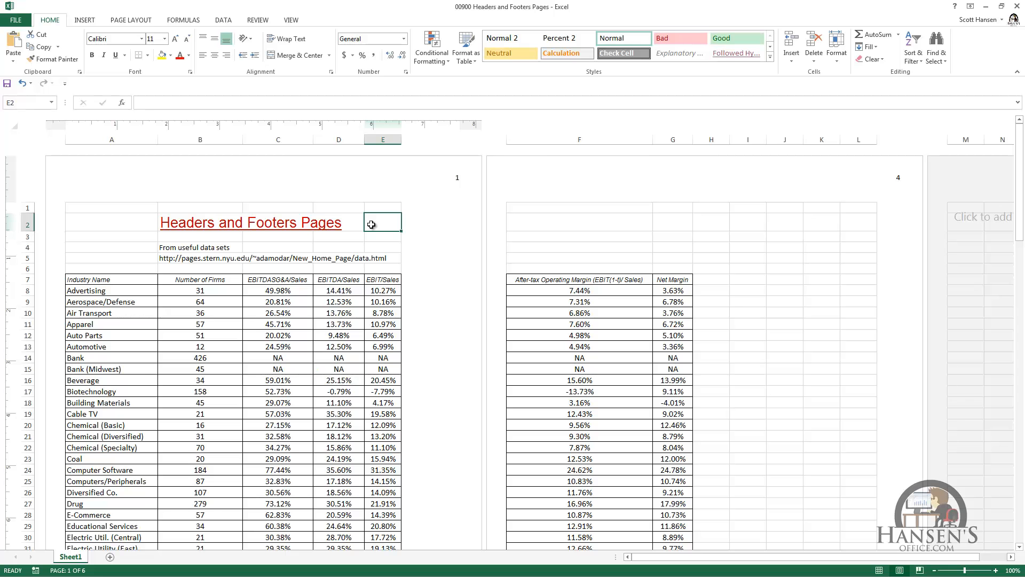
pyautogui.hotkey('ctrl', 'z')
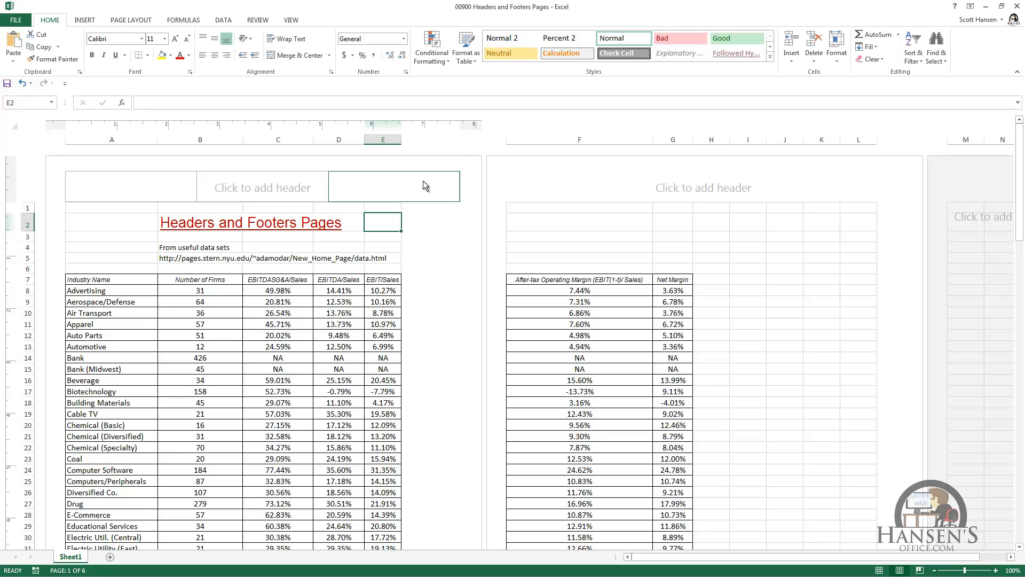
# - Build "Page &[Page] of &[Pages]" in the header's right section with the page number and number of pages elements
pyautogui.click(423, 180)
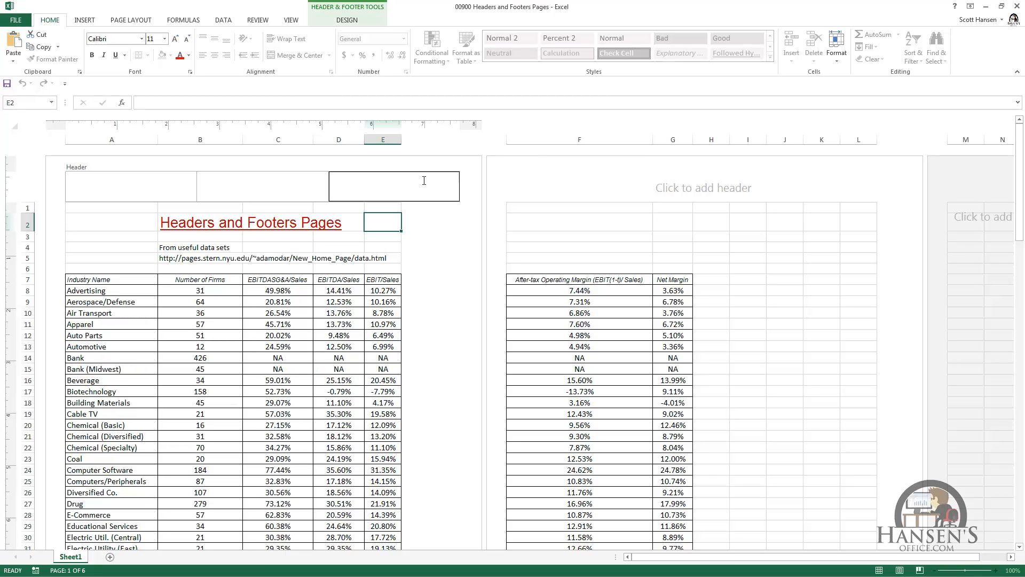
pyautogui.click(349, 21)
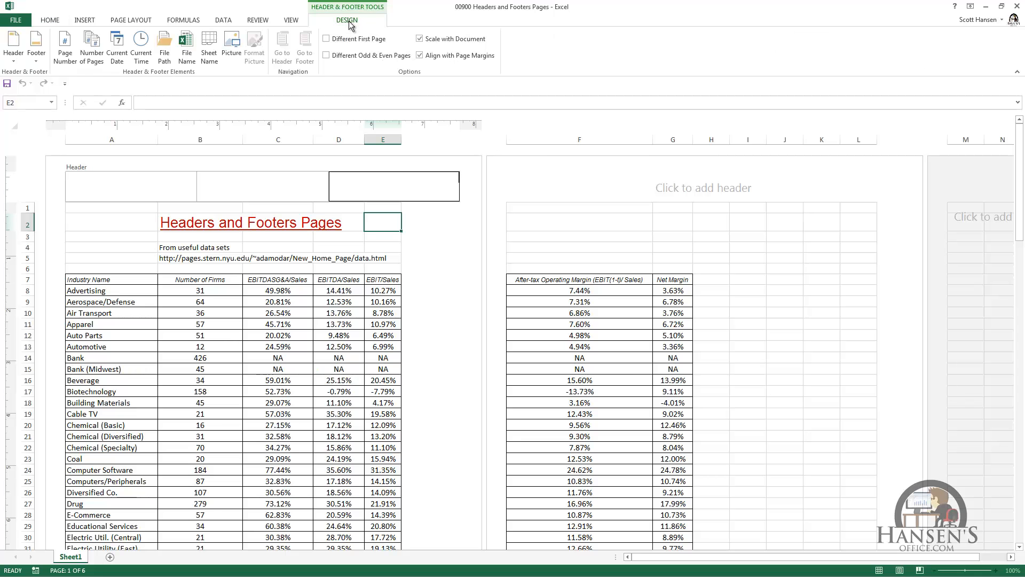
pyautogui.click(77, 45)
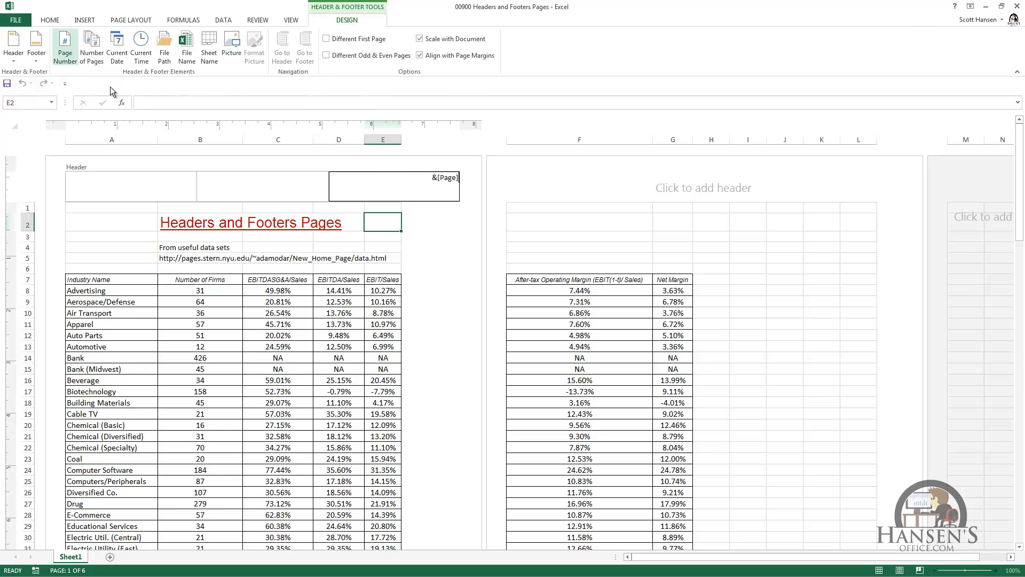
pyautogui.click(423, 179)
pyautogui.write('Page')
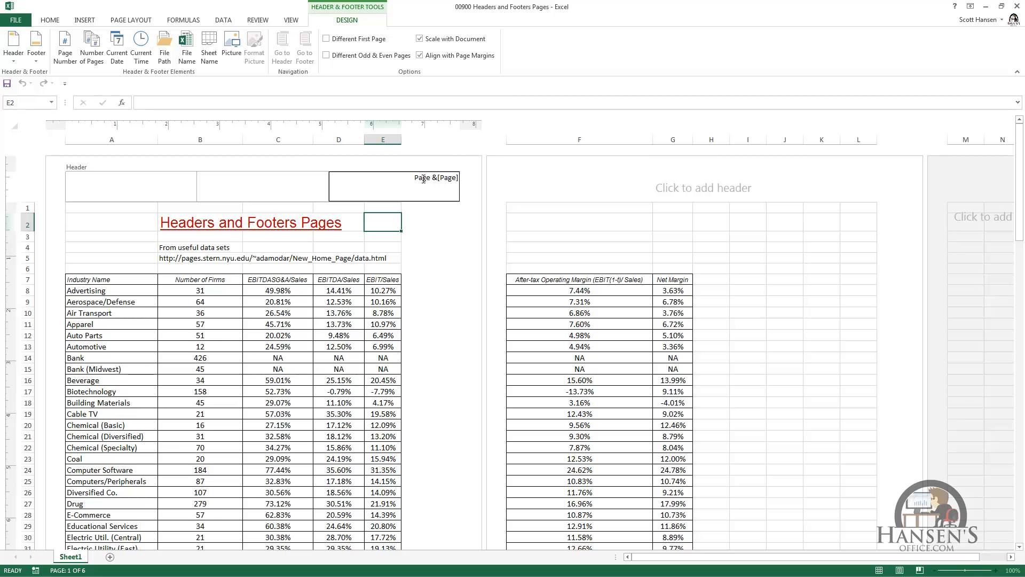
pyautogui.press('End')
pyautogui.write('of')
pyautogui.click(91, 49)
pyautogui.click(389, 247)
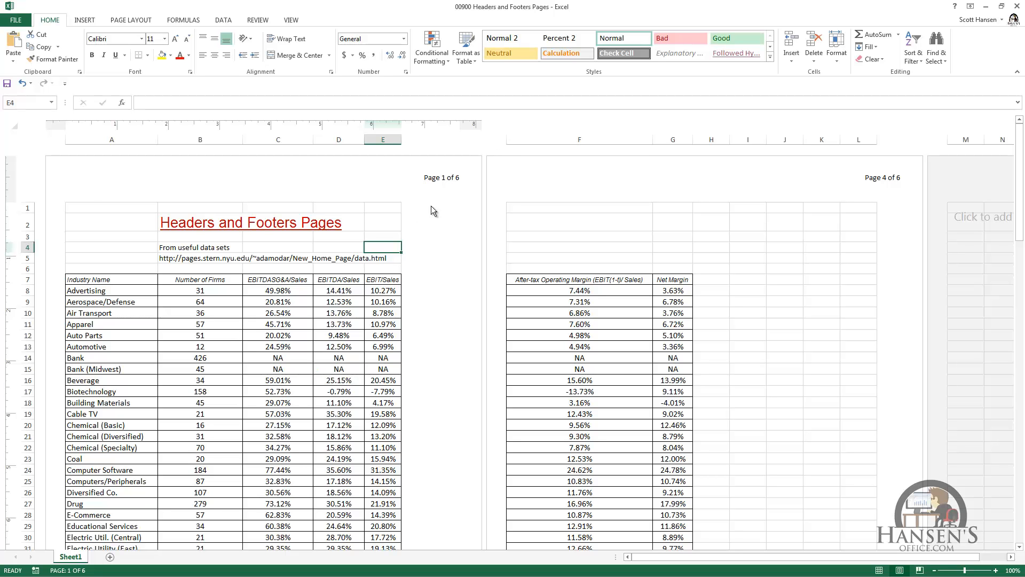
# - Enable a different first page and enter "NASDAQ stocks" in the right section of the first page header
pyautogui.click(439, 182)
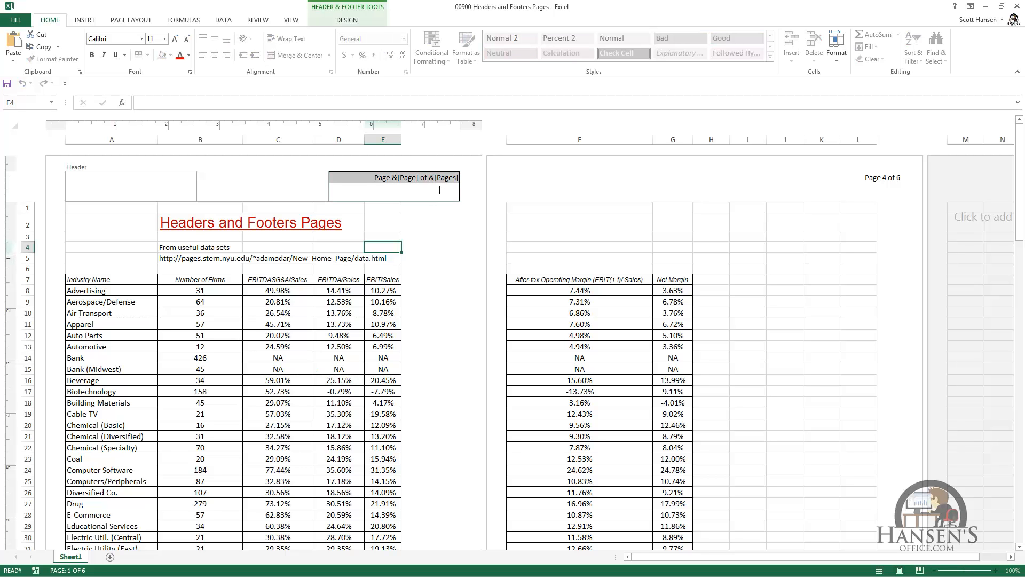
pyautogui.click(353, 23)
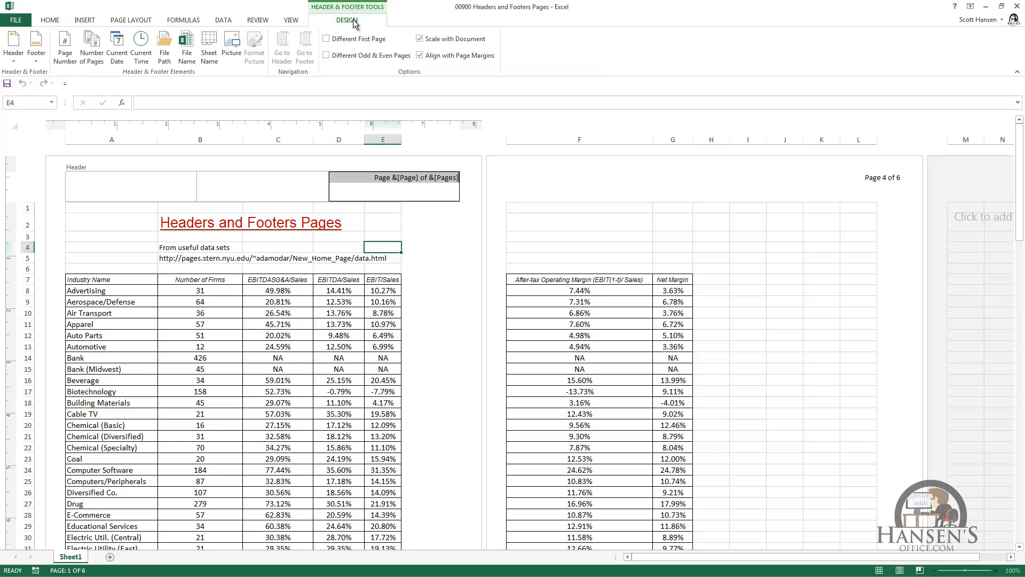
pyautogui.click(326, 39)
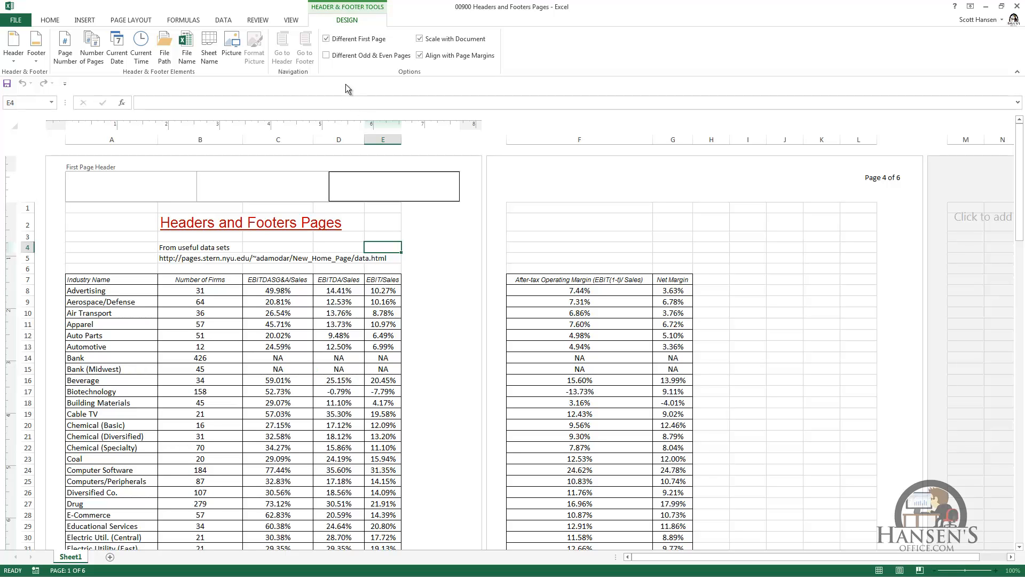
pyautogui.write('NASDAQ stocks')
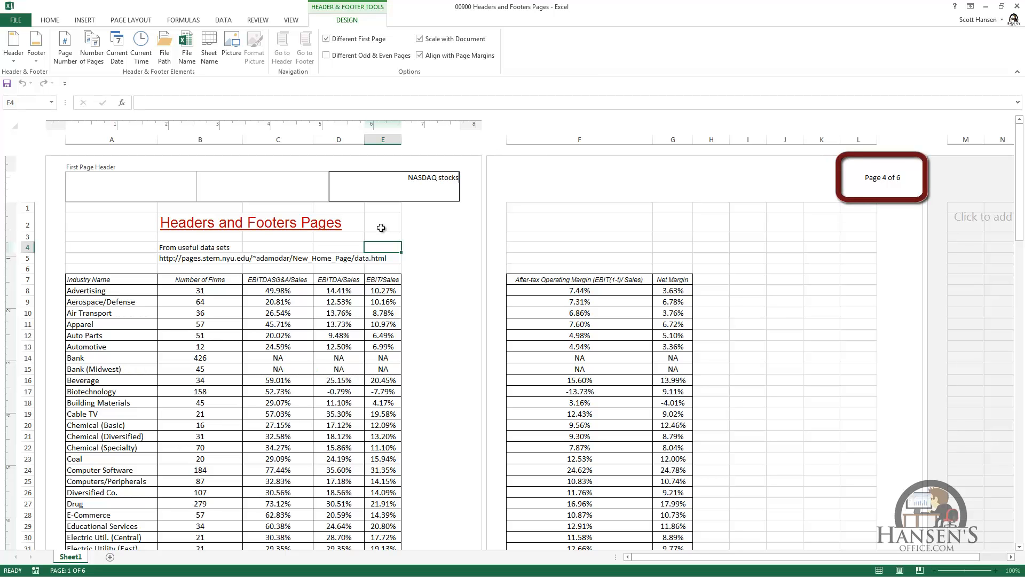
pyautogui.click(382, 228)
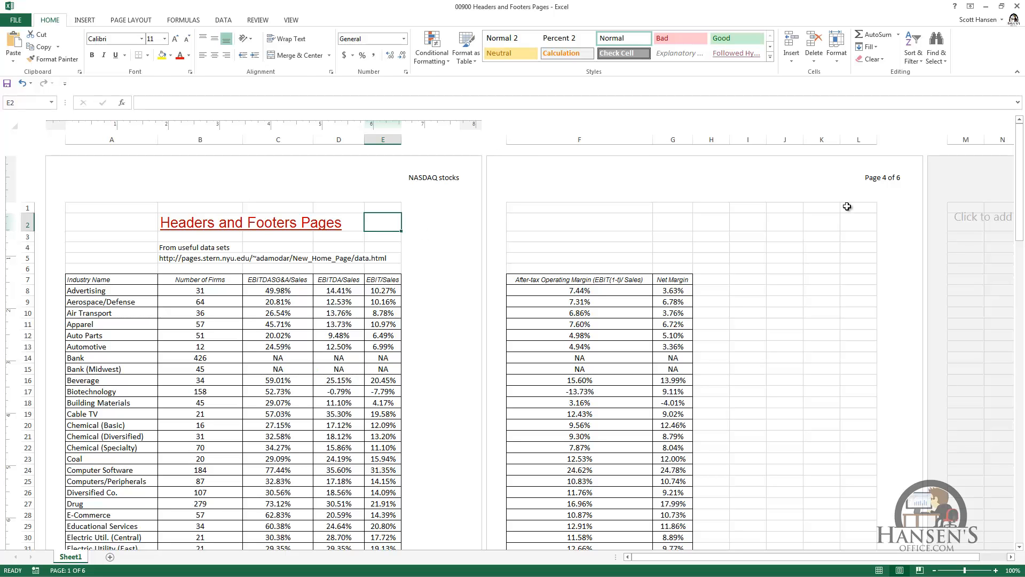
# - Replace the first page header's "NASDAQ stocks" text with a copy of "Page &[Page] of &[Pages]" from the other pages' header
pyautogui.click(882, 183)
pyautogui.hotkey('ctrl', 'c')
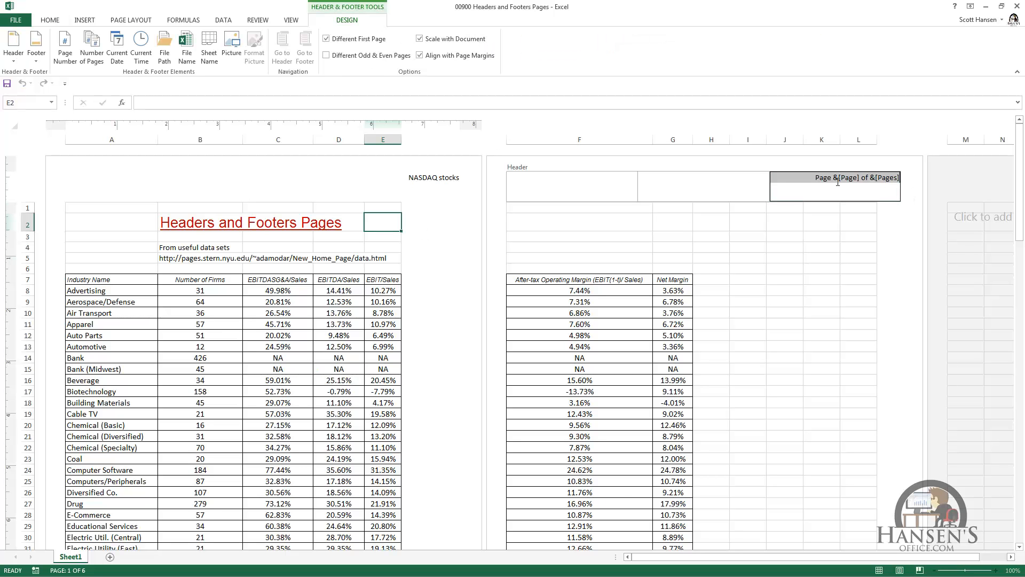
pyautogui.click(446, 184)
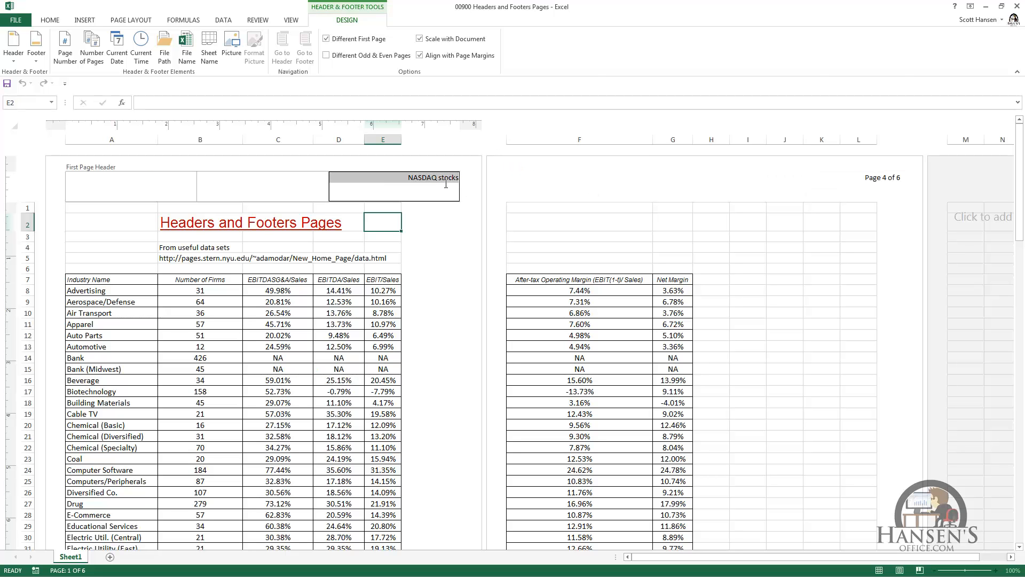
pyautogui.hotkey('ctrl', 'v')
pyautogui.click(371, 225)
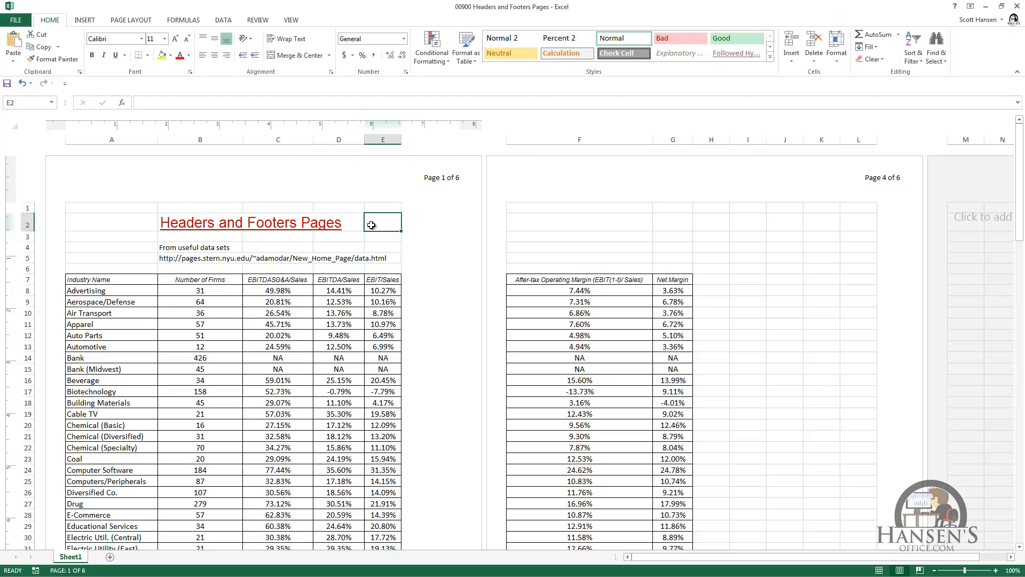
# - Disable the different first page option for the header and enable different odd and even pages
pyautogui.click(415, 180)
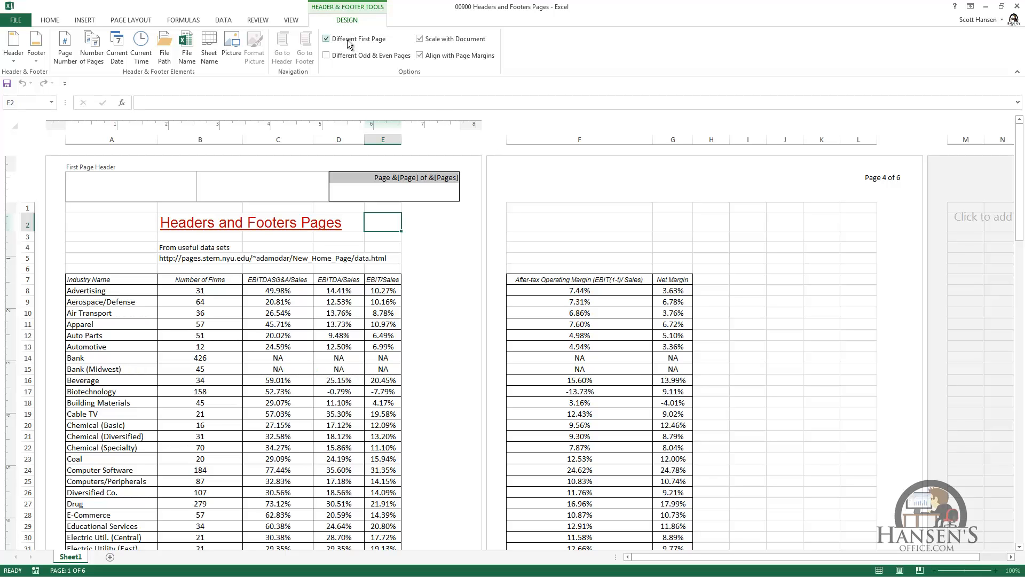
pyautogui.click(325, 40)
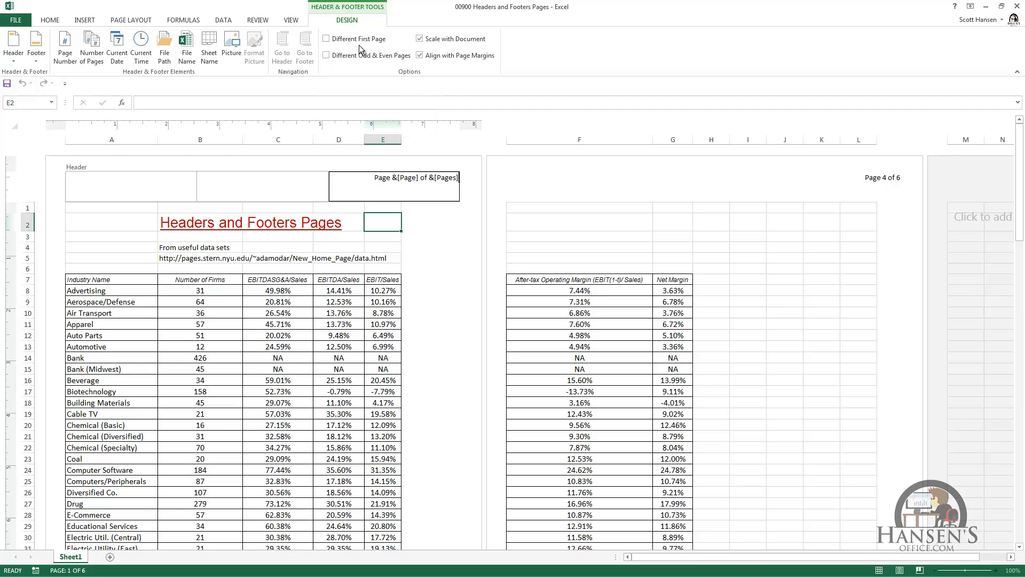
pyautogui.click(326, 56)
# - Copy "Page &[Page] of &[Pages]" from the odd page header into the left section of the even page header
pyautogui.moveTo(375, 178); pyautogui.dragTo(460, 182)
pyautogui.hotkey('ctrl', 'c')
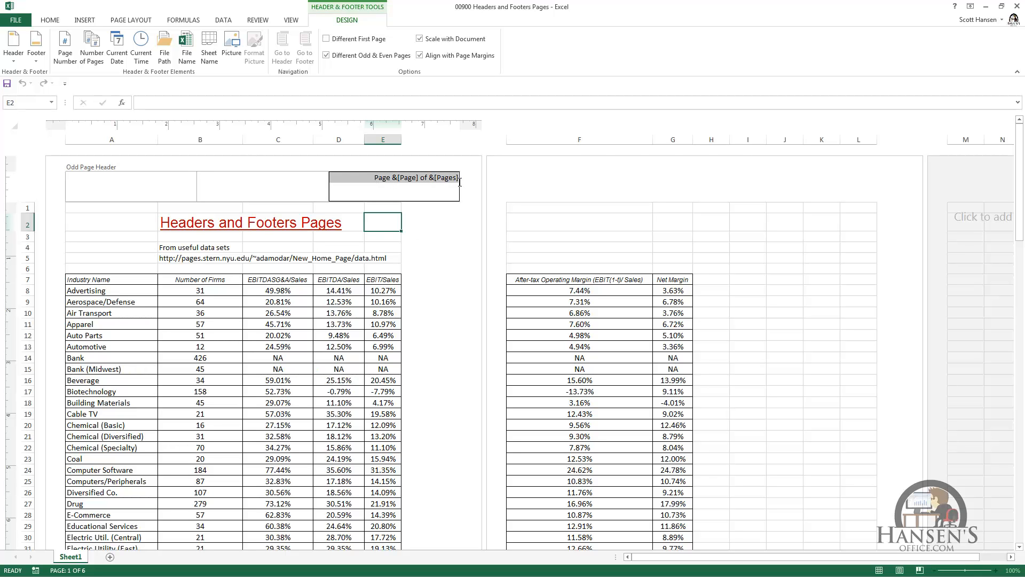
pyautogui.click(390, 236)
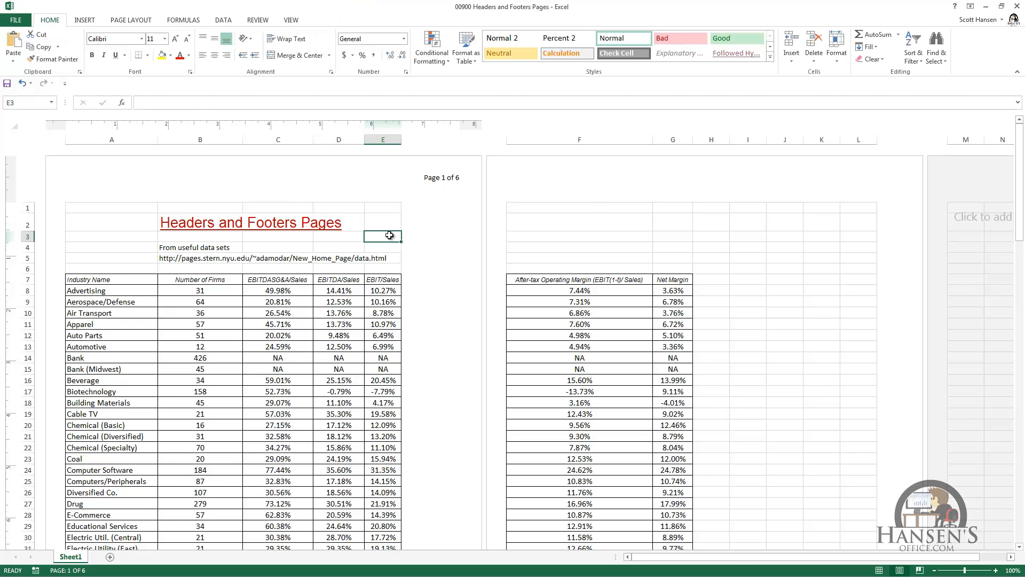
pyautogui.scroll(-15, 390, 236)
pyautogui.click(388, 233)
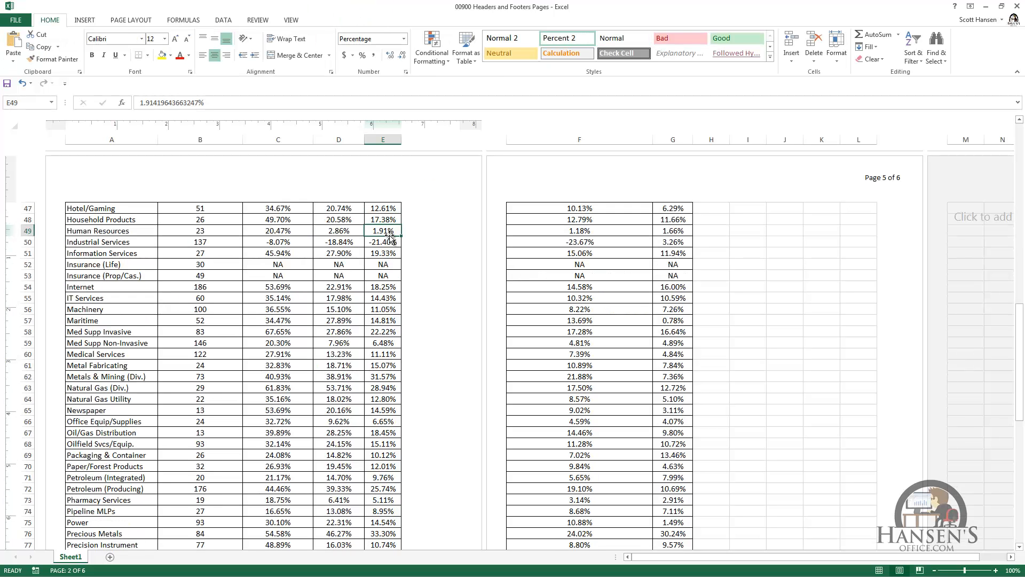
pyautogui.click(134, 185)
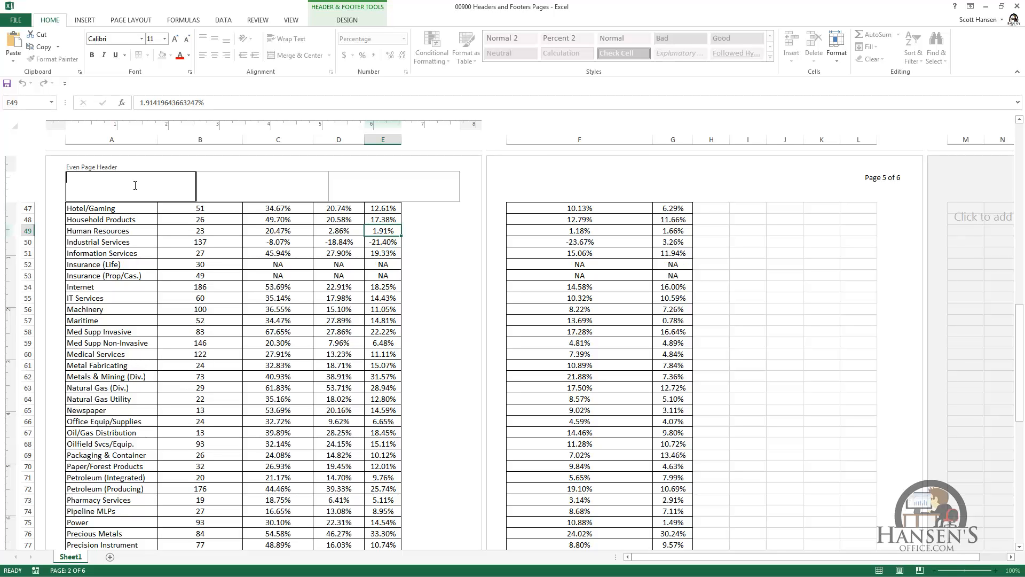
pyautogui.hotkey('ctrl', 'v')
pyautogui.click(173, 233)
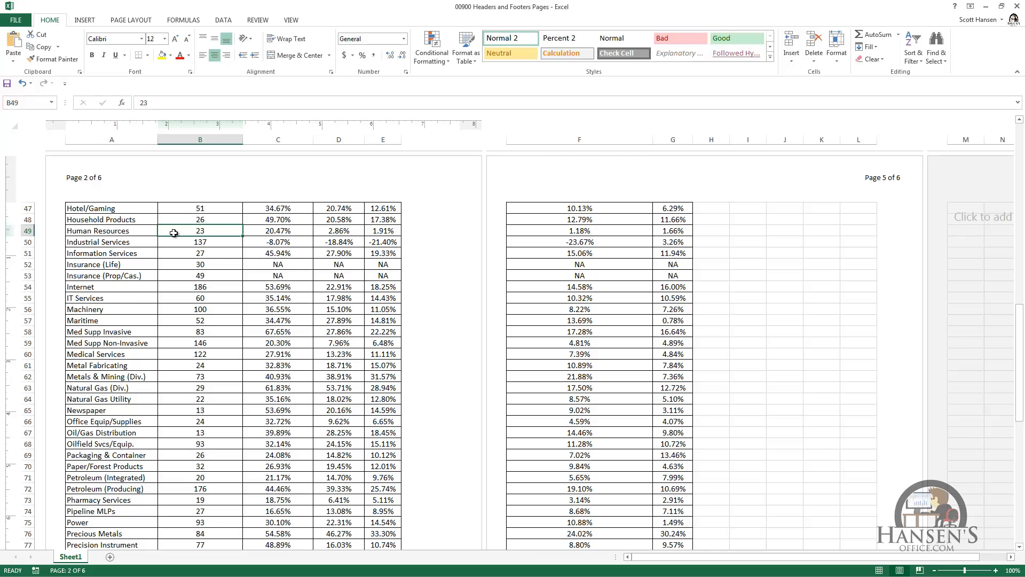
pyautogui.press('pagedown')
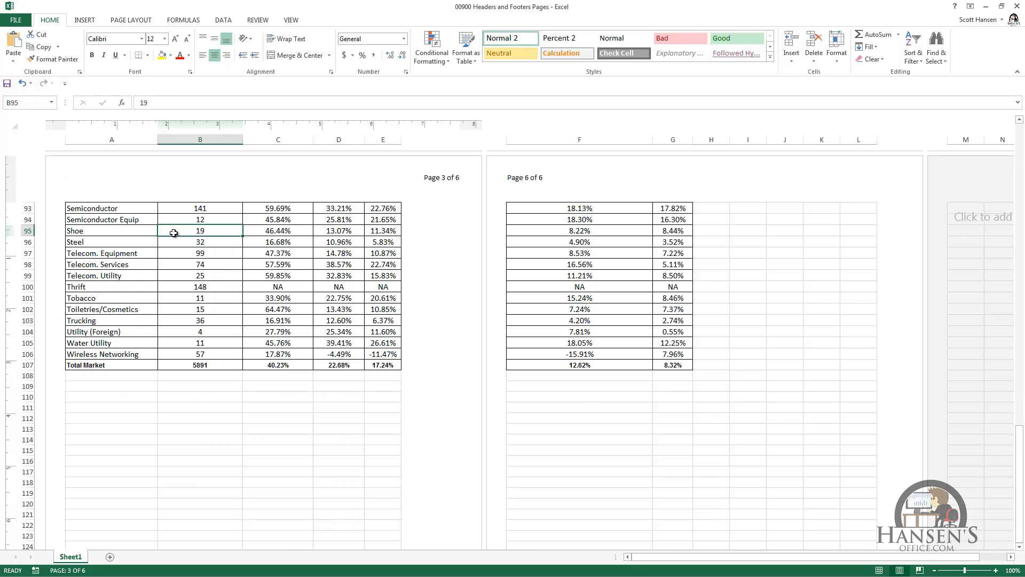
pyautogui.press('pageup')
pyautogui.press('pageup')
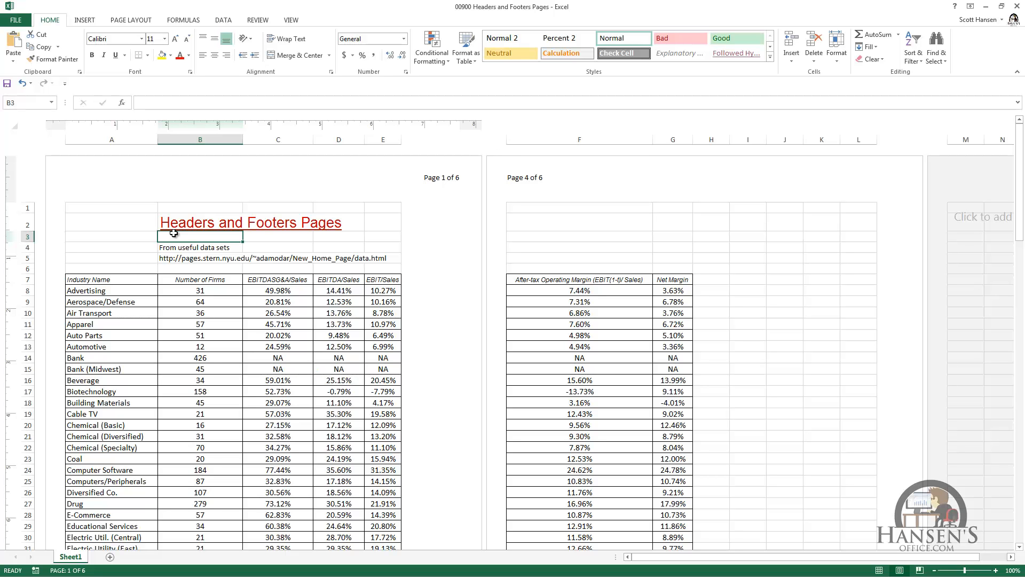
# - Enable a different first page again and replace the text in the first page header's right section with "NASDAQ stocks"
pyautogui.click(422, 184)
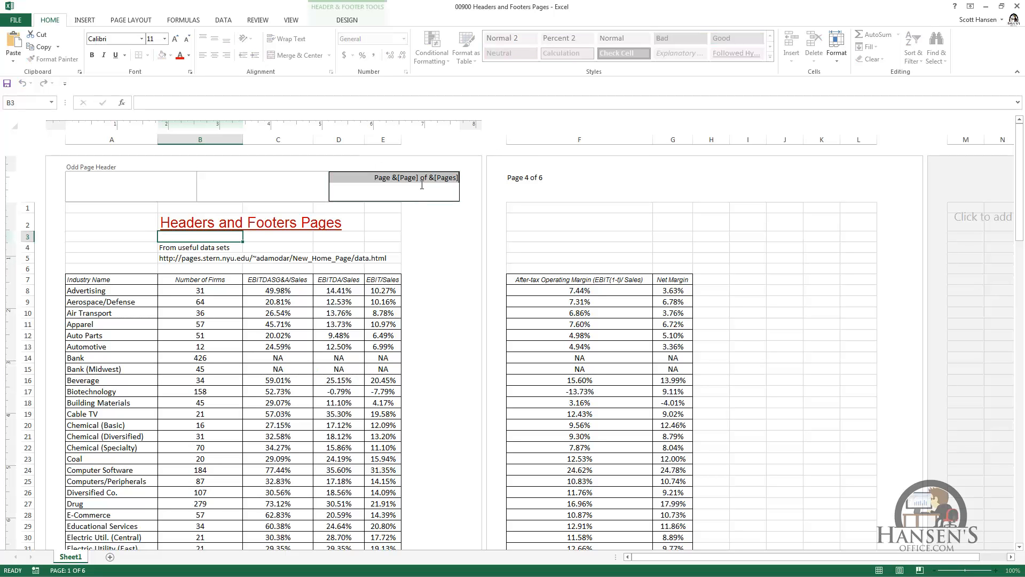
pyautogui.click(351, 21)
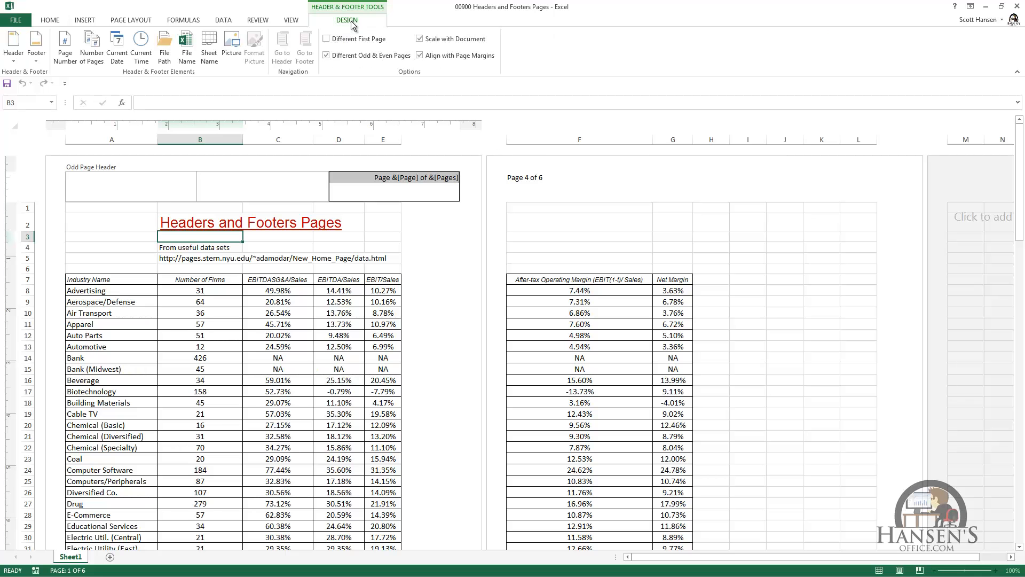
pyautogui.click(327, 39)
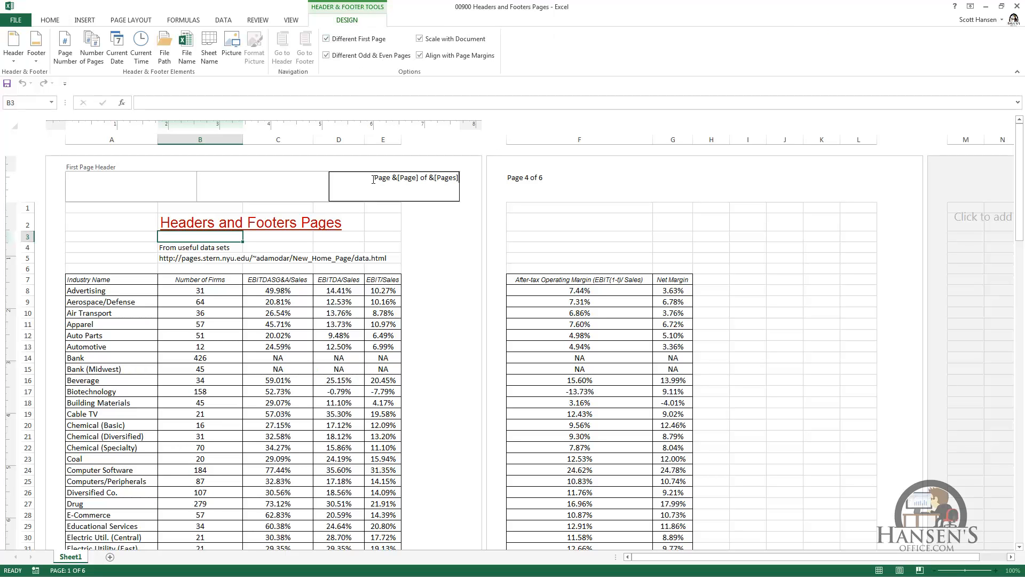
pyautogui.moveTo(373, 180); pyautogui.dragTo(452, 182)
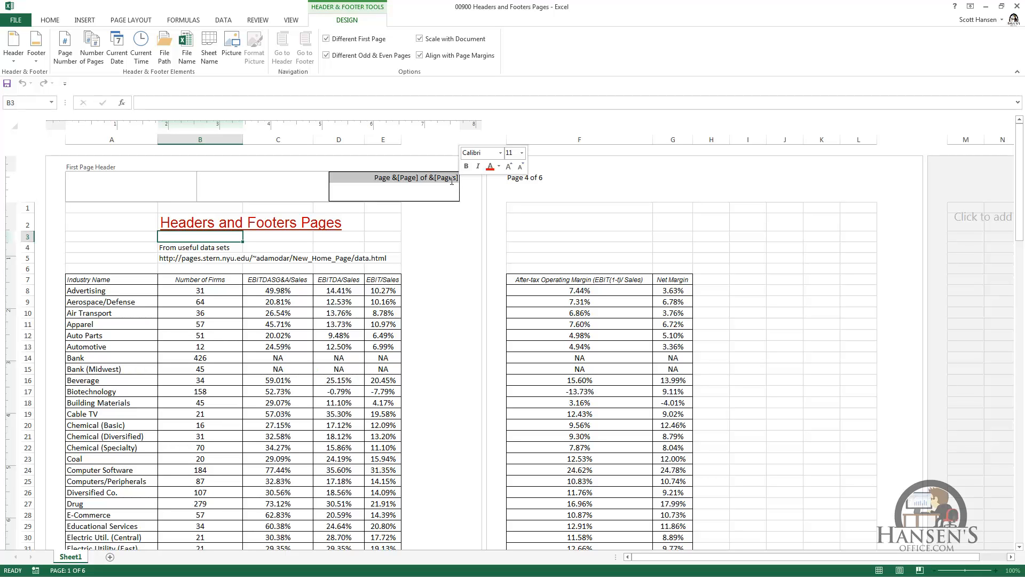
pyautogui.write('NASDAQ stocks')
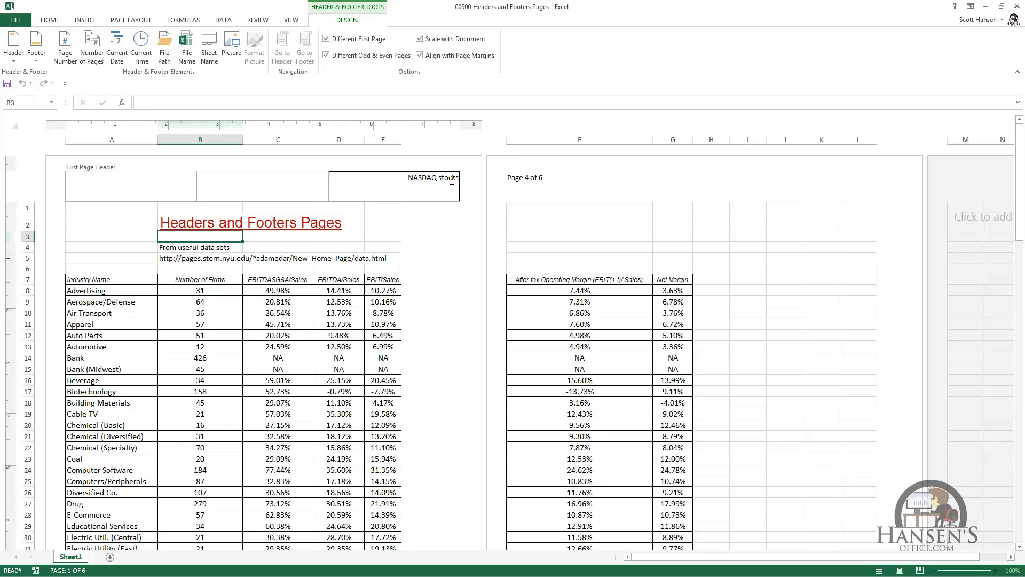
pyautogui.click(394, 222)
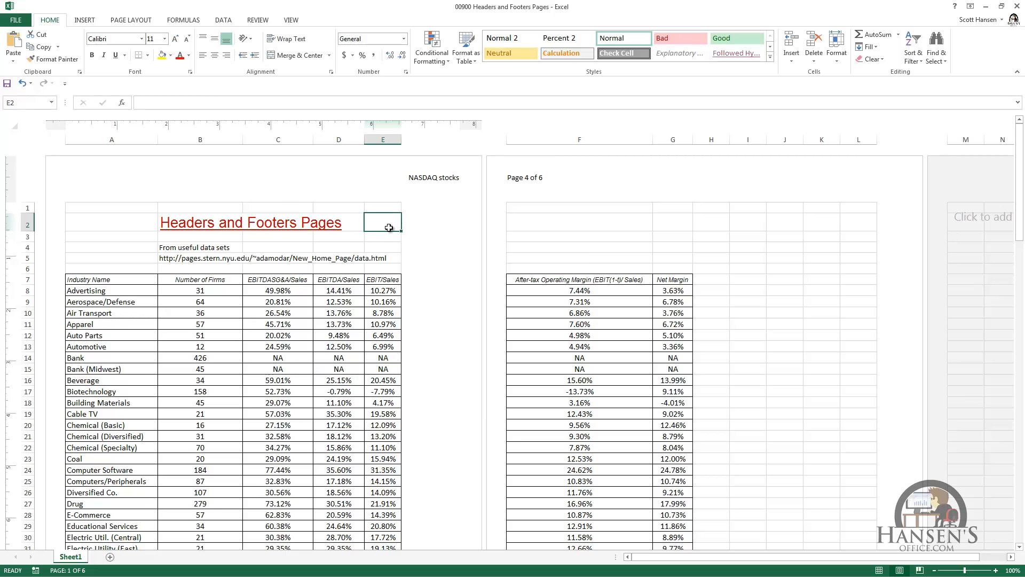
pyautogui.press('pagedown')
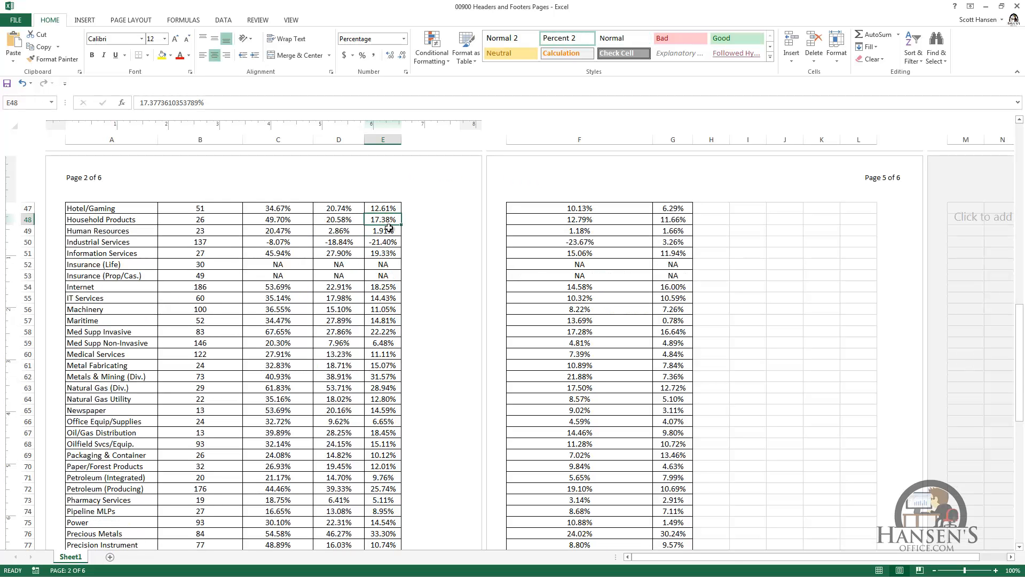
pyautogui.press('pagedown')
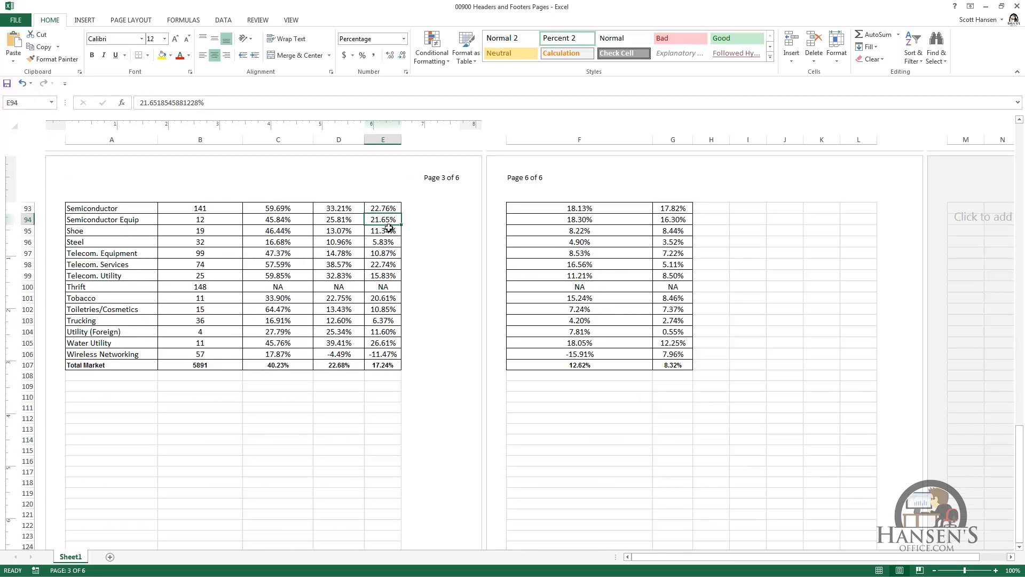
pyautogui.press('pageup')
pyautogui.press('pageup')
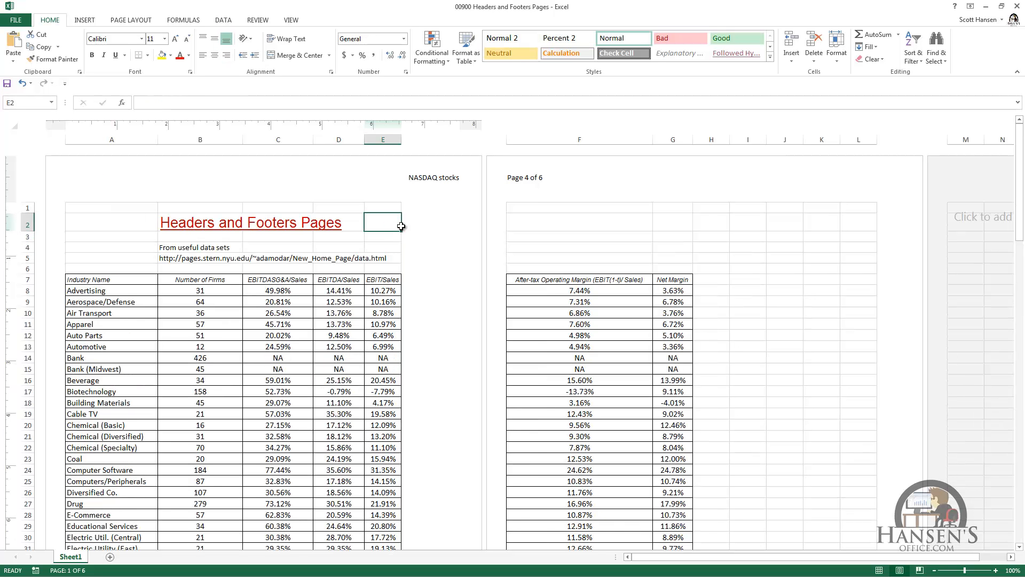
# - Replace "NASDAQ stocks" in the first page header with the page numbering text copied from the even page header
pyautogui.click(567, 187)
pyautogui.hotkey('ctrl', 'c')
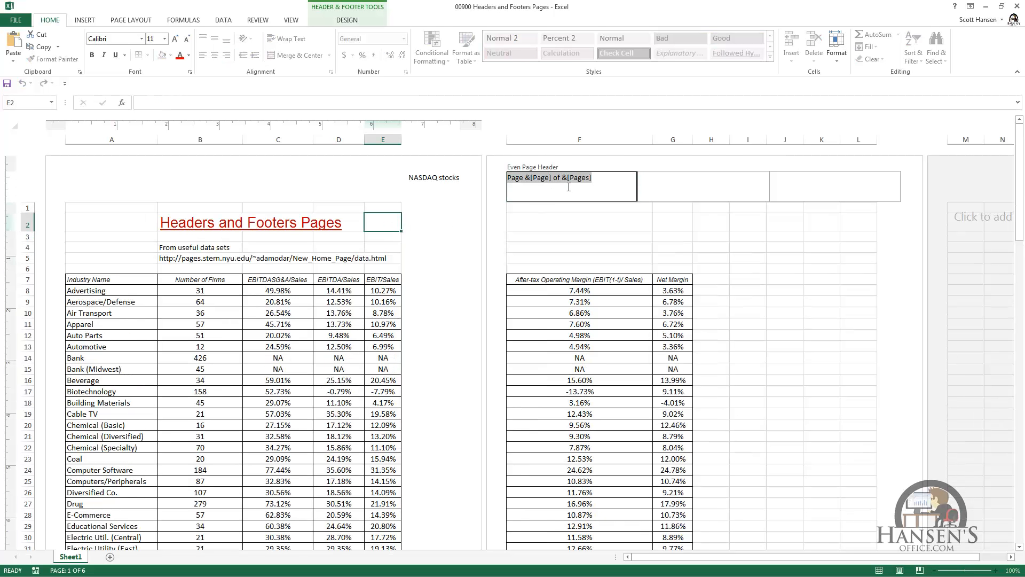
pyautogui.click(441, 178)
pyautogui.hotkey('ctrl', 'v')
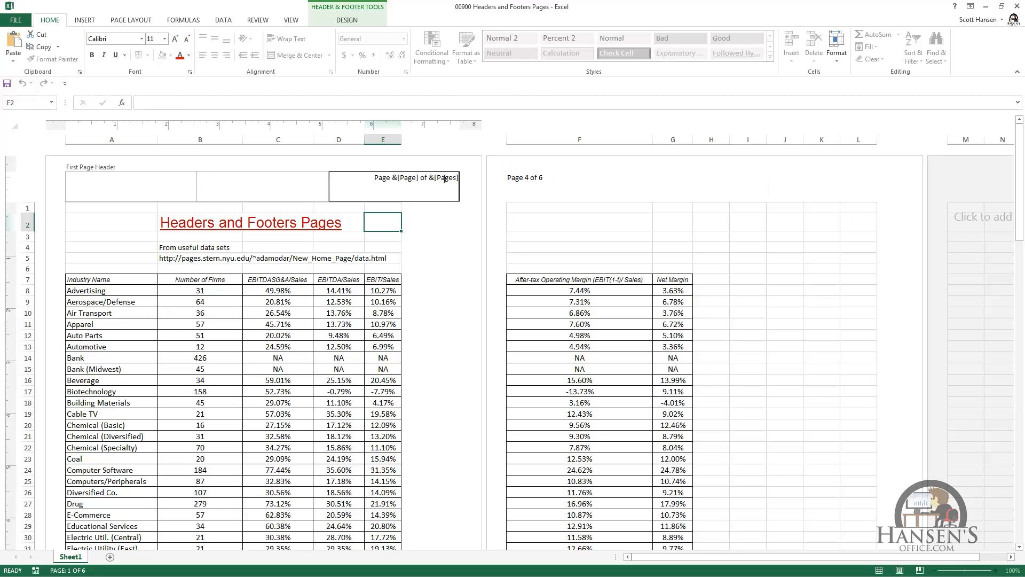
# - Disable both the different first page and the different odd and even pages options, and leave the header
pyautogui.click(354, 21)
pyautogui.click(329, 39)
pyautogui.click(327, 55)
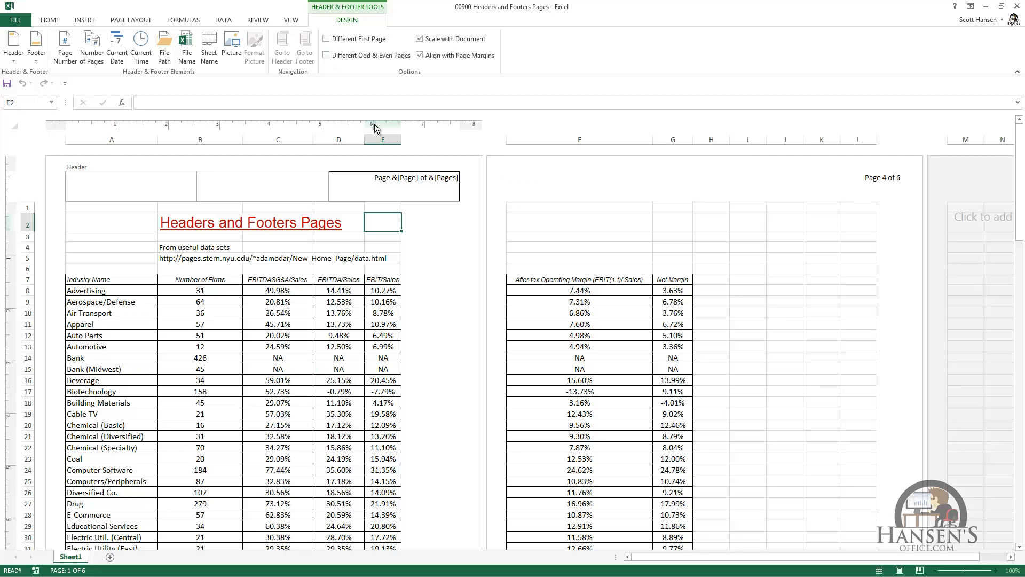
pyautogui.click(389, 221)
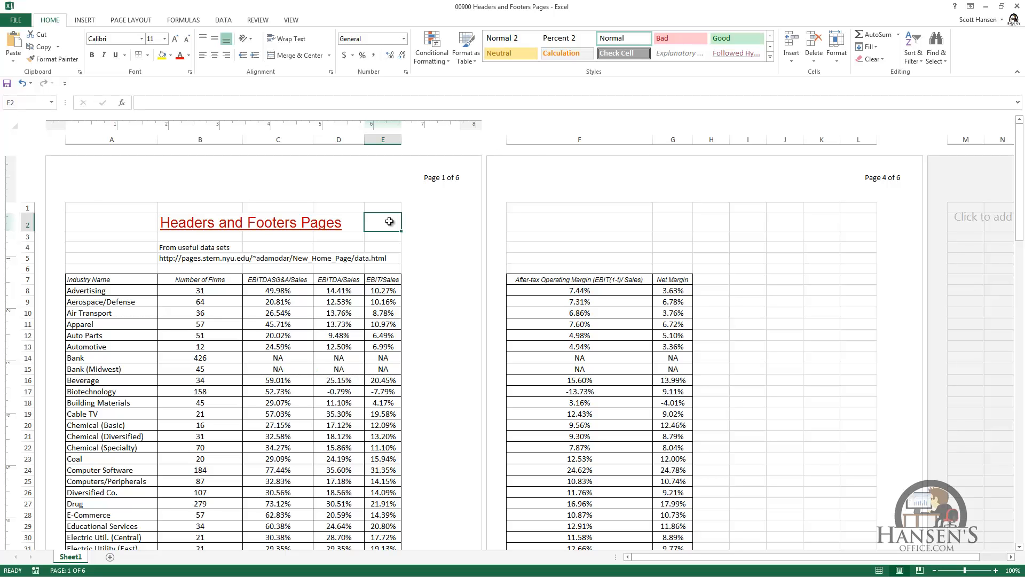
# - Set the first page number to 10 in the page setup and check the numbering on the following page
pyautogui.click(137, 22)
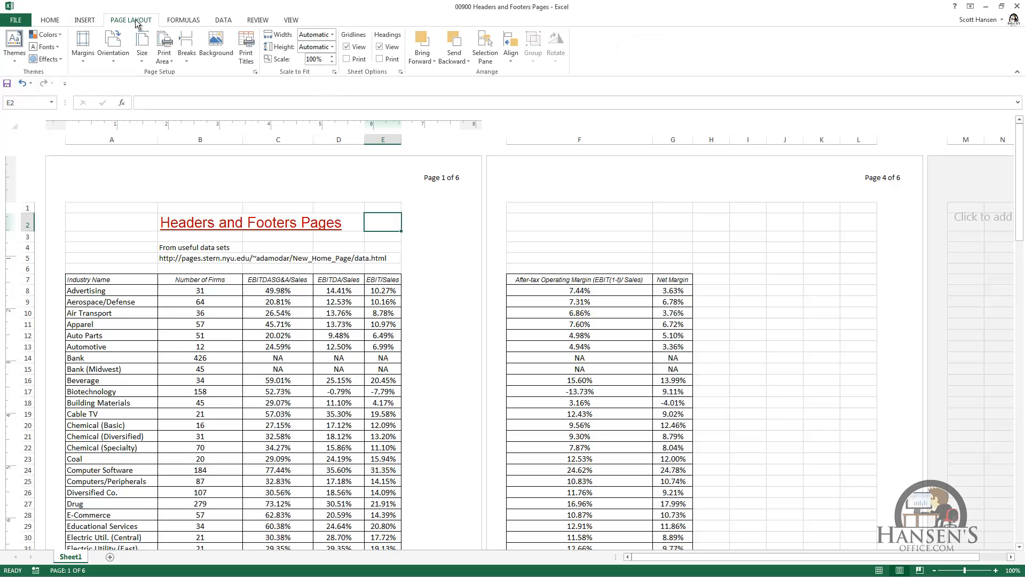
pyautogui.click(256, 72)
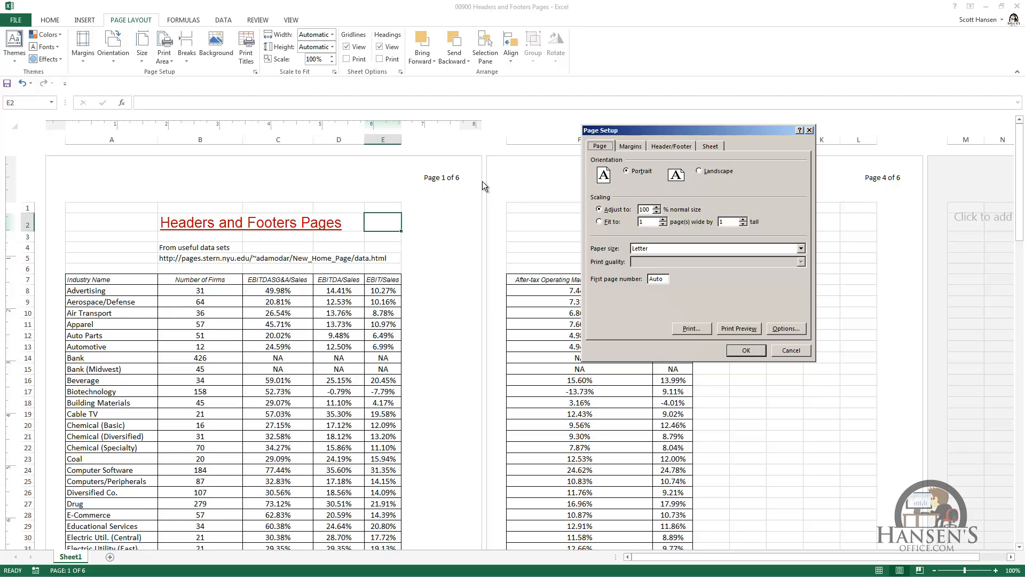
pyautogui.click(668, 281)
pyautogui.press('BackSpace')
pyautogui.press('BackSpace')
pyautogui.press('BackSpace')
pyautogui.press('BackSpace')
pyautogui.write('1')
pyautogui.click(748, 350)
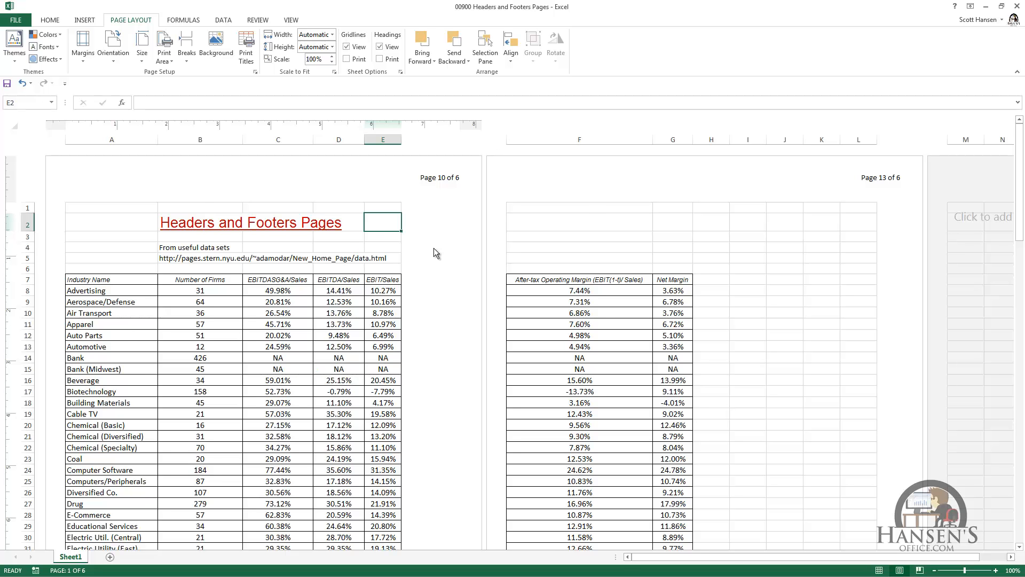
pyautogui.press('pagedown')
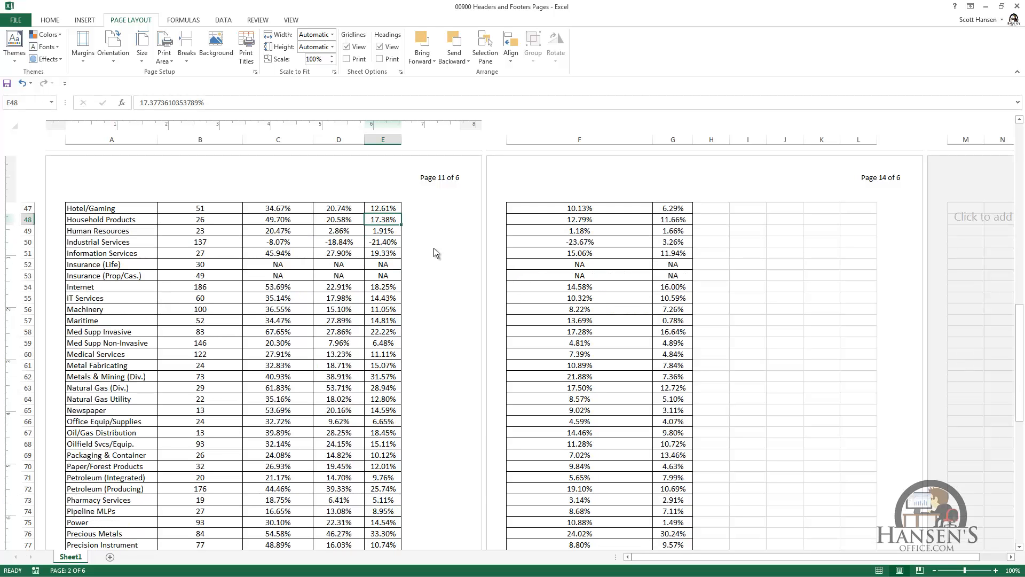
pyautogui.press('pageup')
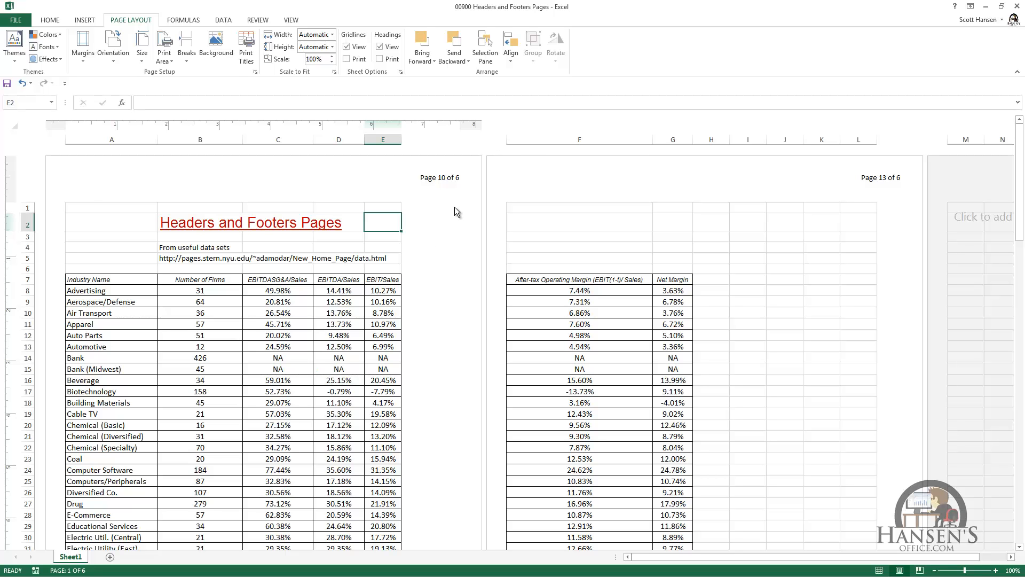
# - Delete " of &[Pages]" from the header's right section, leaving "Page &[Page]", and check the other pages' headers
pyautogui.click(451, 183)
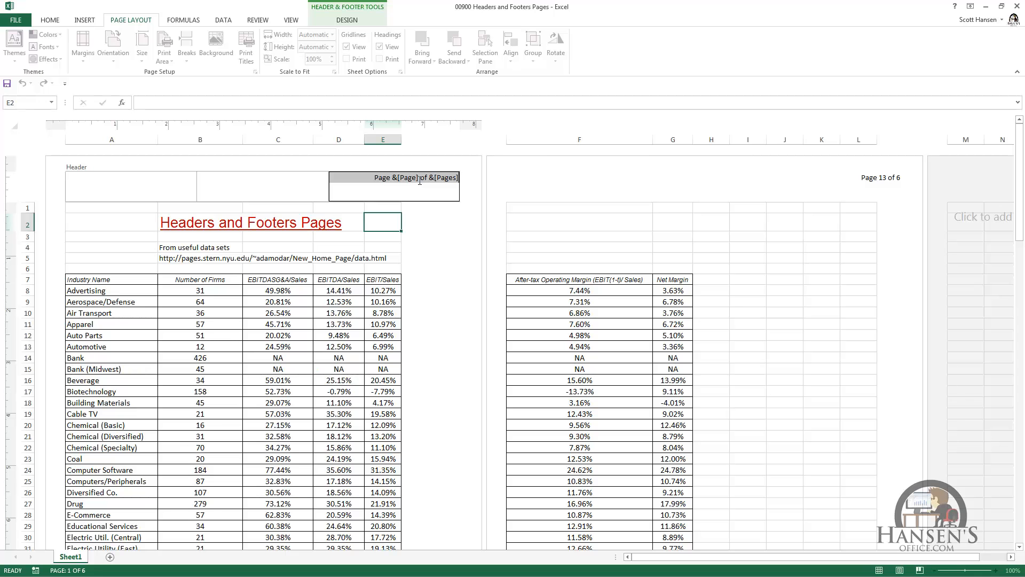
pyautogui.moveTo(421, 178); pyautogui.dragTo(464, 185)
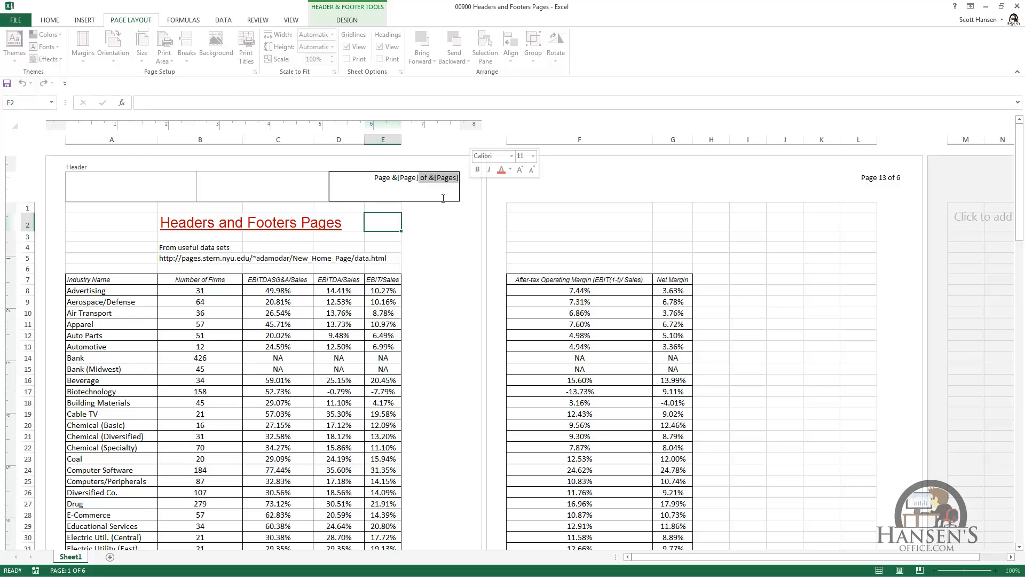
pyautogui.press('Delete')
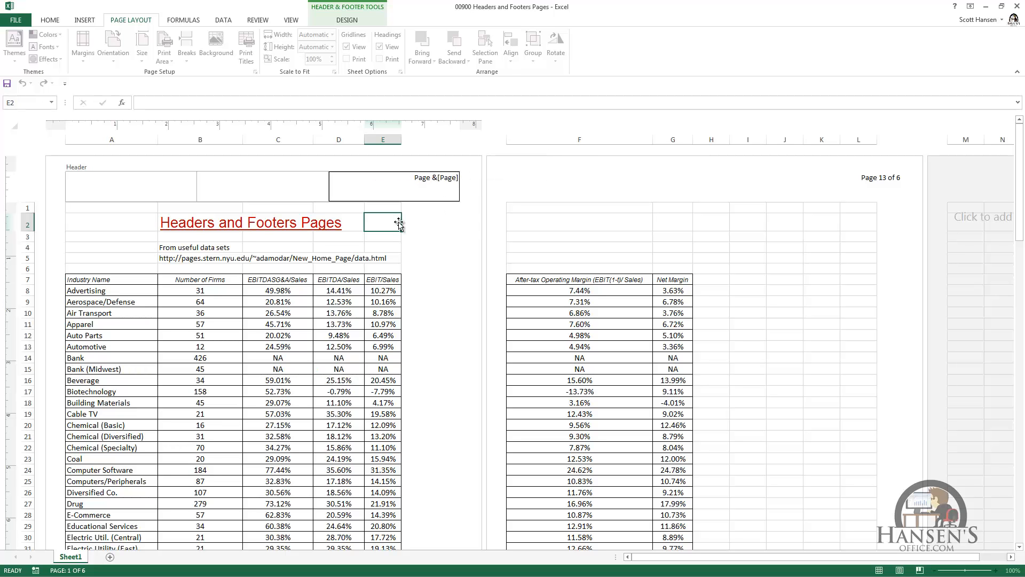
pyautogui.click(380, 224)
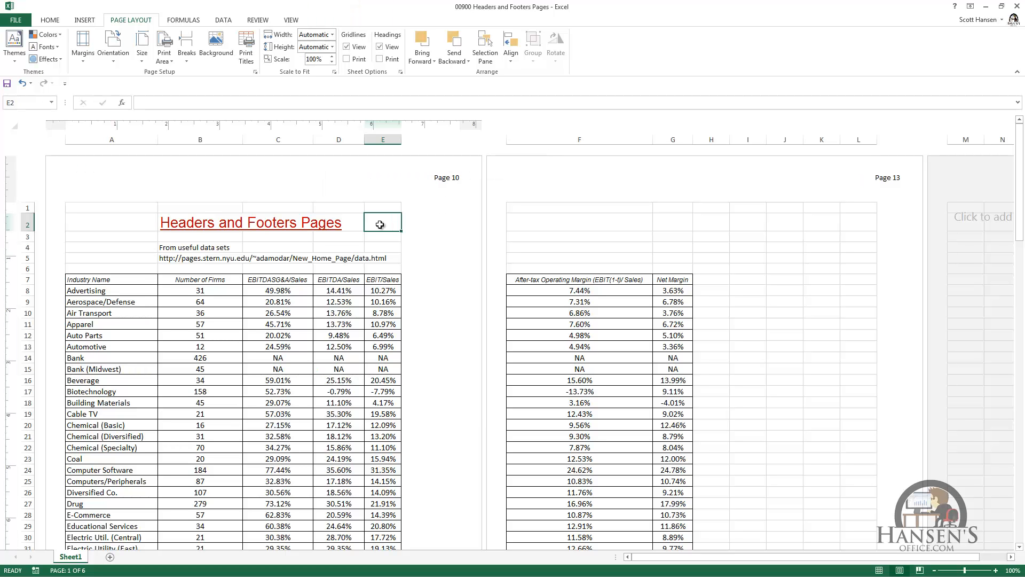
pyautogui.press('pagedown')
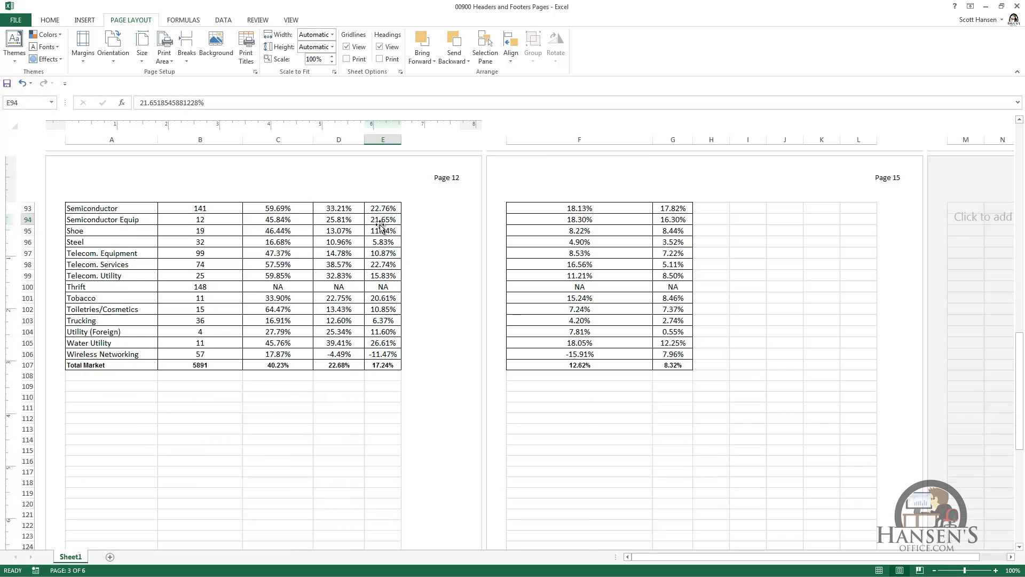
pyautogui.press('pageup')
pyautogui.press('pageup')
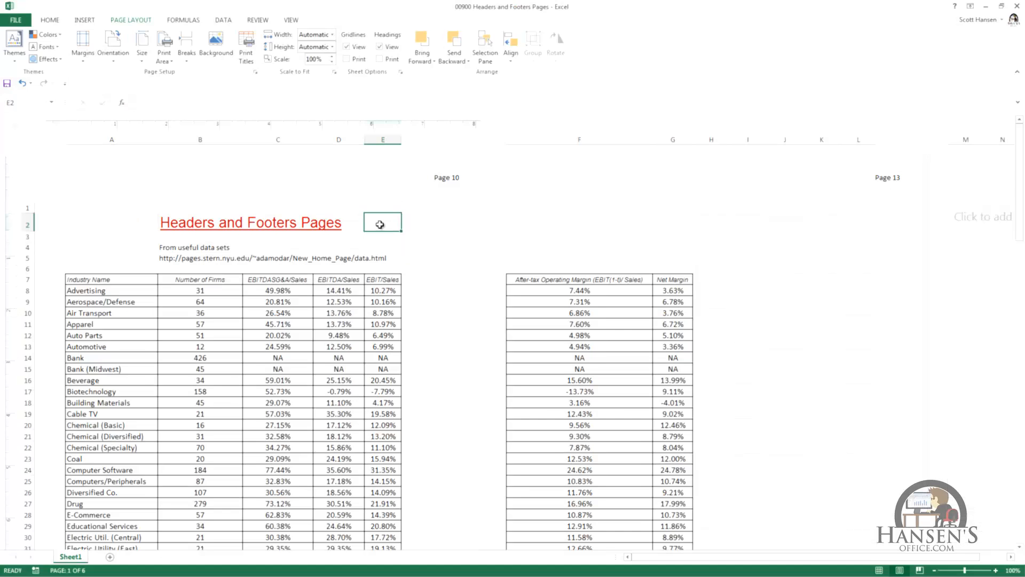